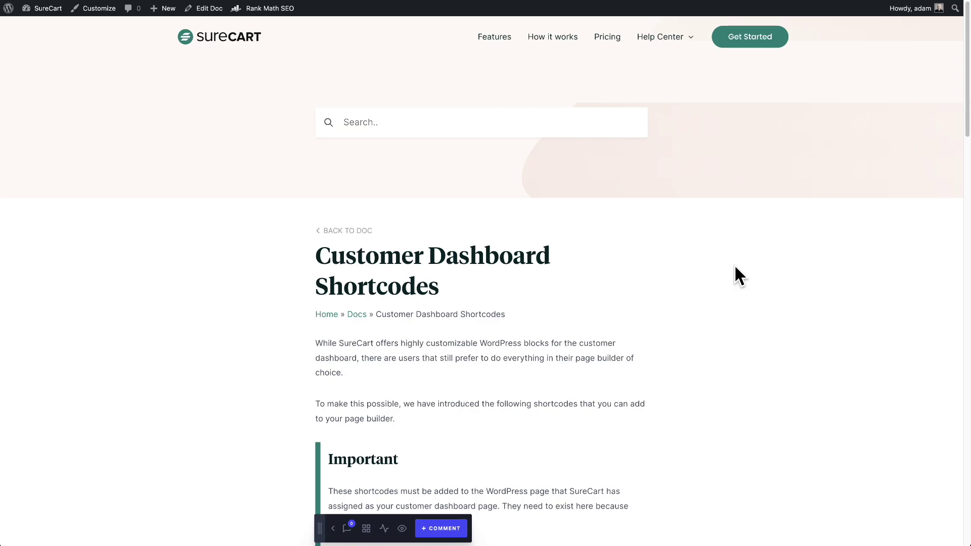
In SureCart Docs, select the customer dashboard and order confirmation shortcode examples
scroll(733, 264, "down", 10)
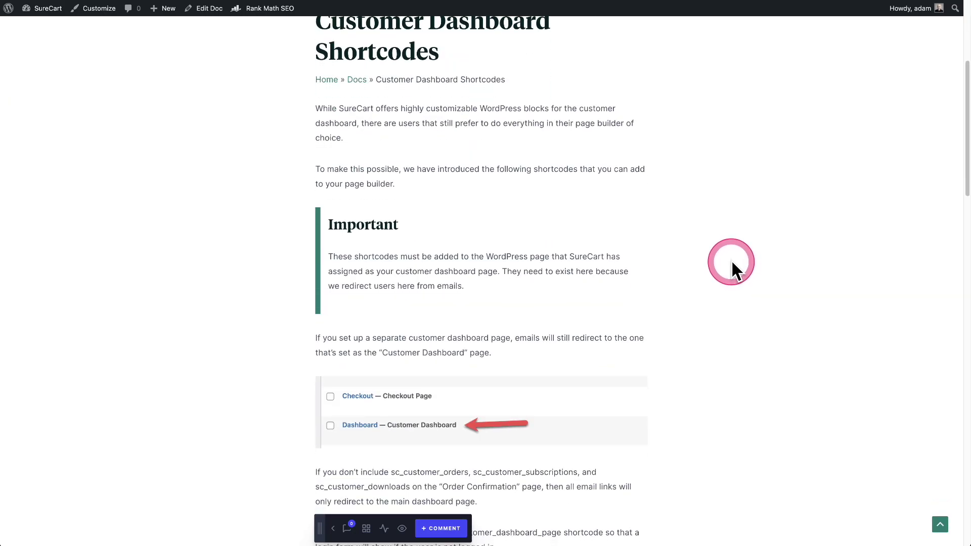
scroll(729, 259, "down", 3)
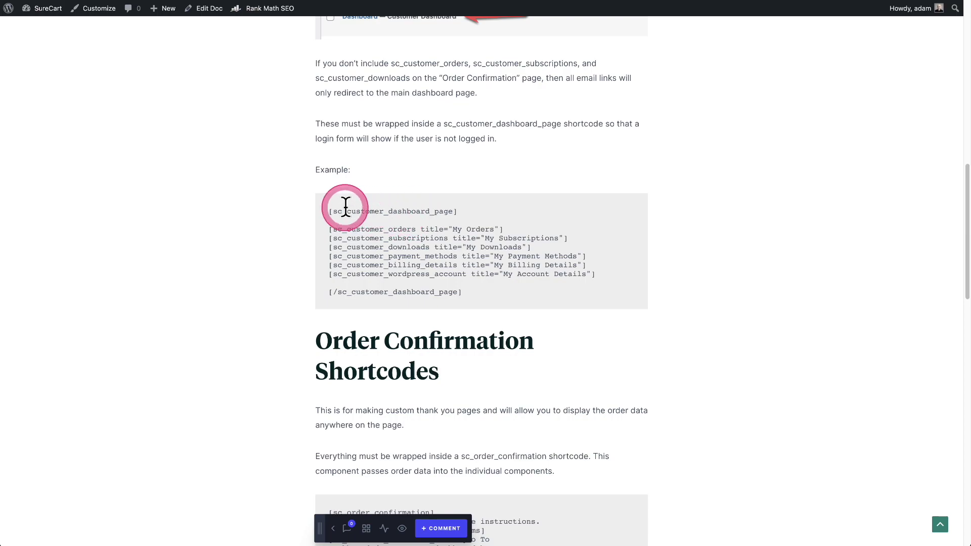
left_click_drag(329, 211, 499, 293)
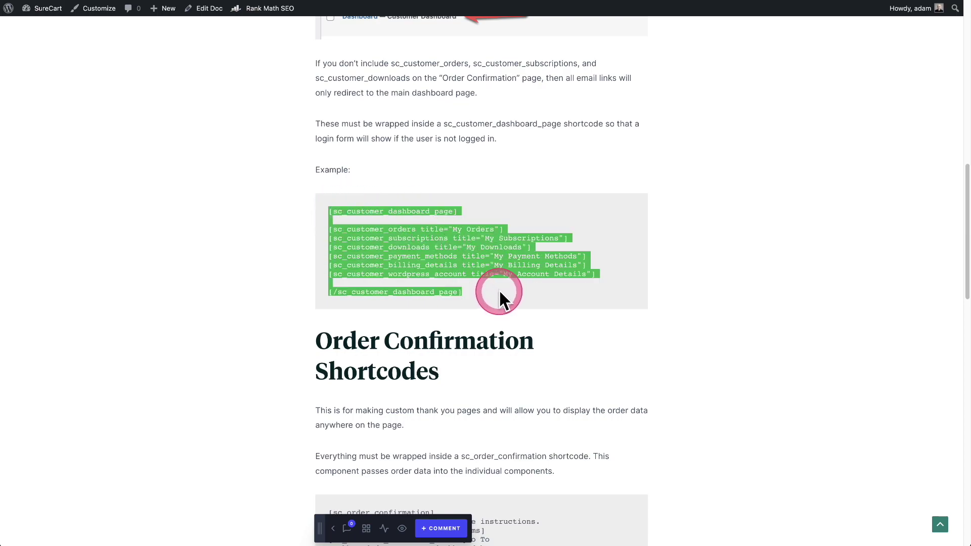
scroll(499, 293, "down", 7)
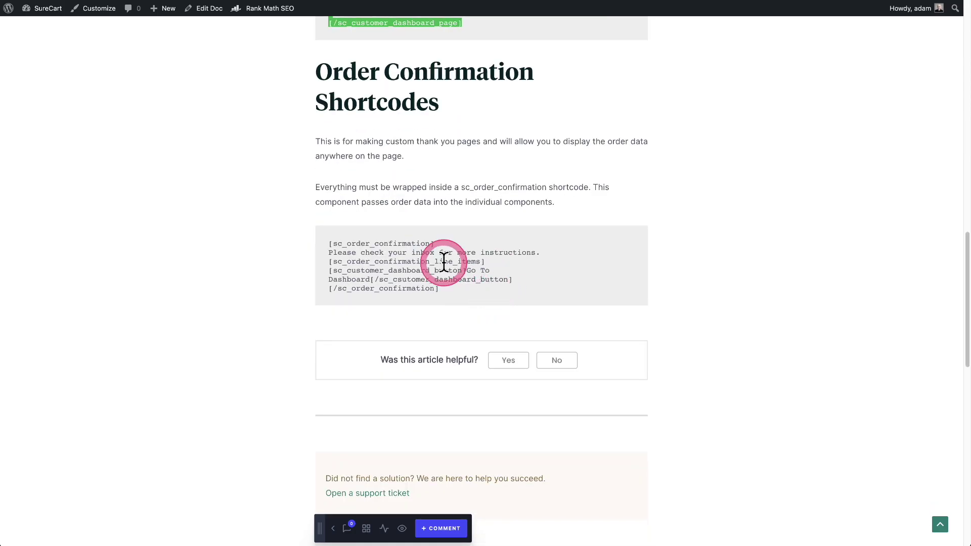
left_click_drag(327, 242, 465, 287)
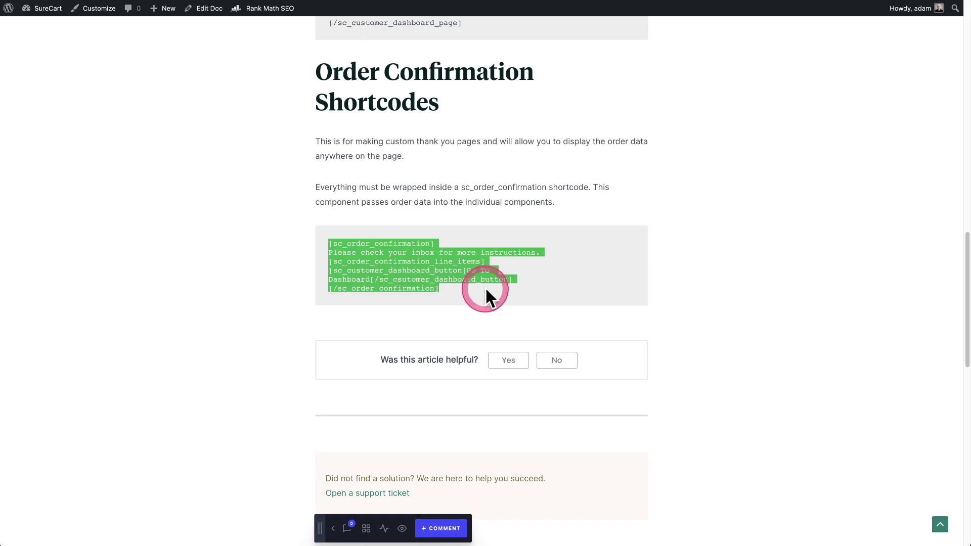
Scroll back up the shortcodes article and highlight another short passage
scroll(484, 286, "up", 6)
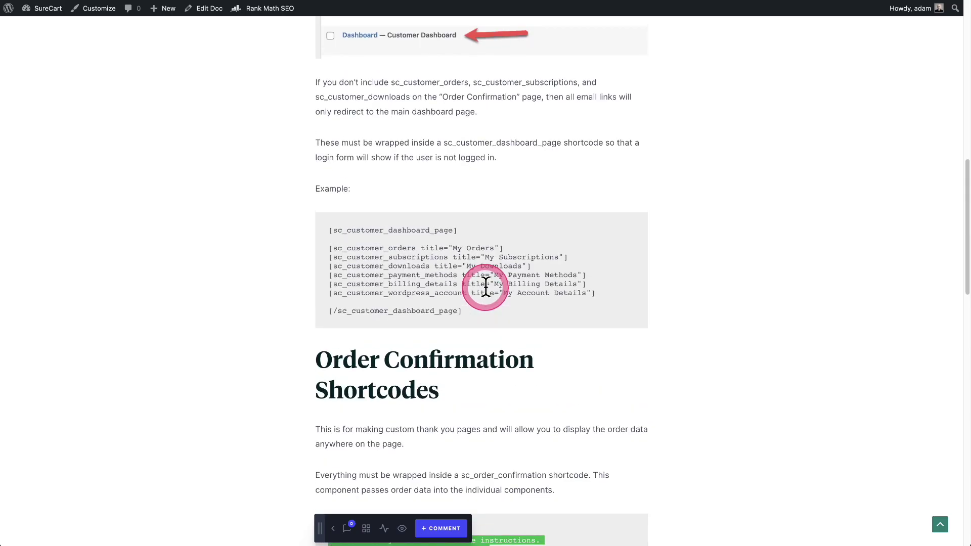
scroll(485, 287, "up", 3)
scroll(486, 287, "up", 2)
scroll(486, 287, "up", 2)
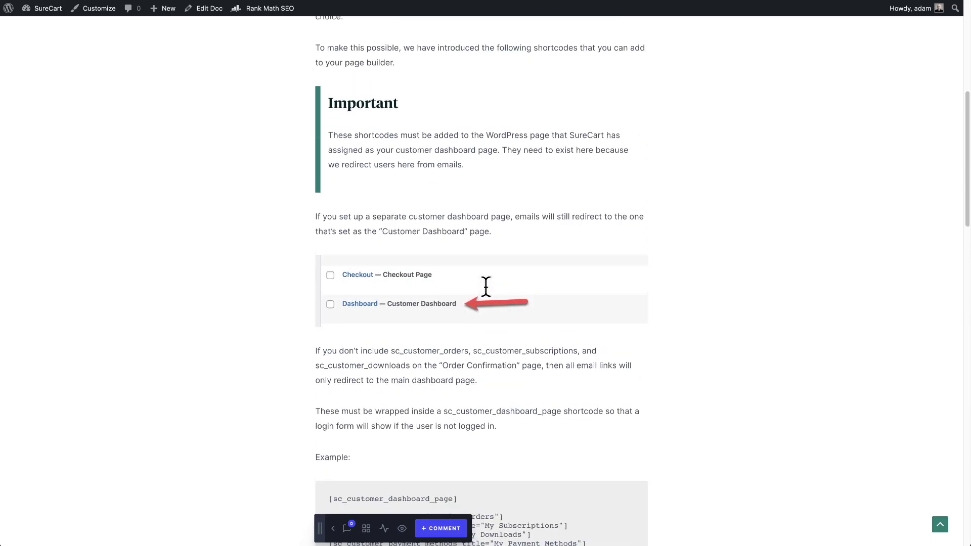
scroll(485, 287, "up", 2)
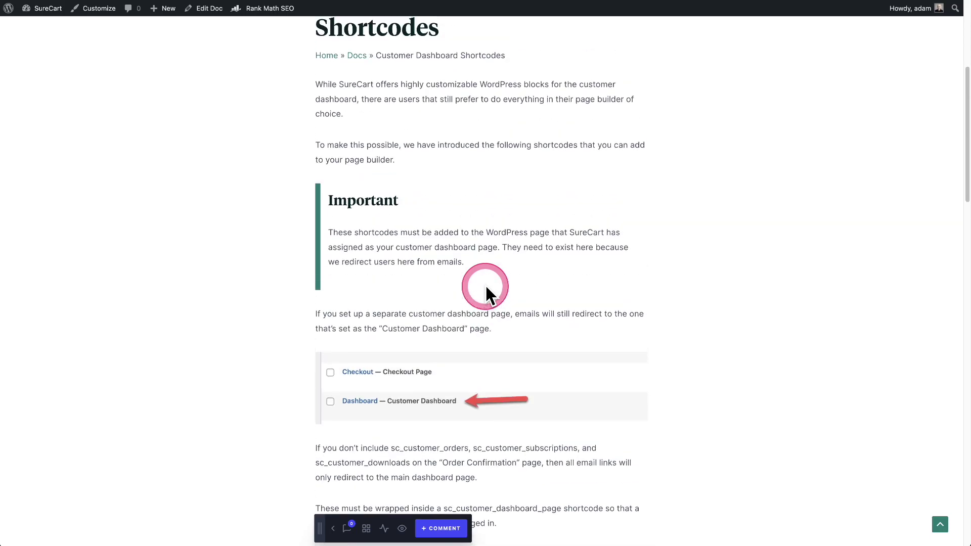
scroll(484, 288, "up", 3)
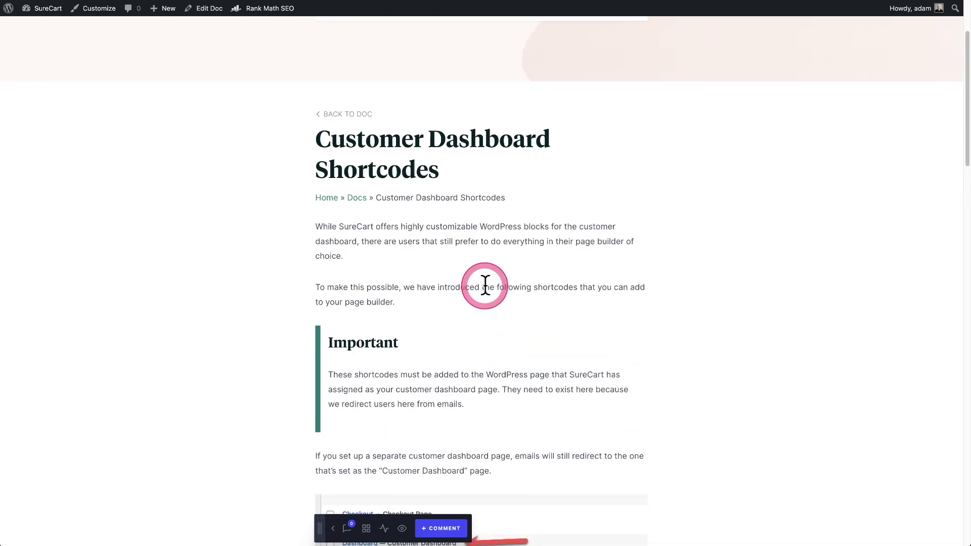
scroll(485, 286, "down", 5)
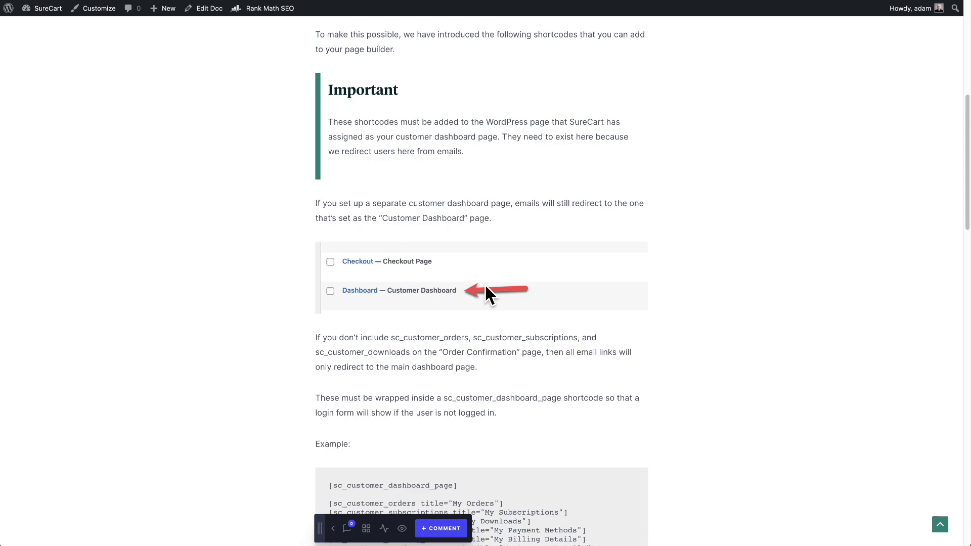
left_click_drag(379, 282, 390, 327)
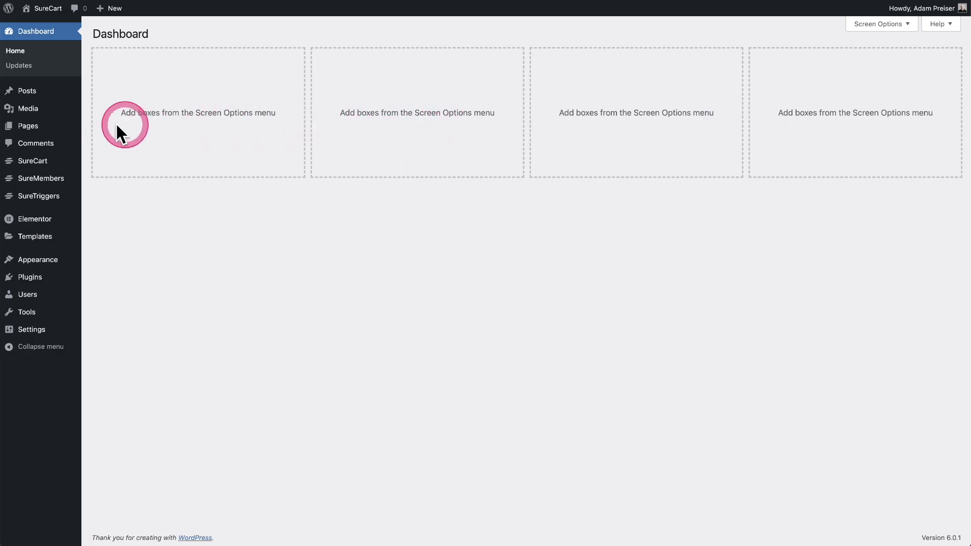
Open the 'Dashboard — Customer Dashboard' page from Pages in the block editor, dismissing the autosave notice
left_click(50, 131)
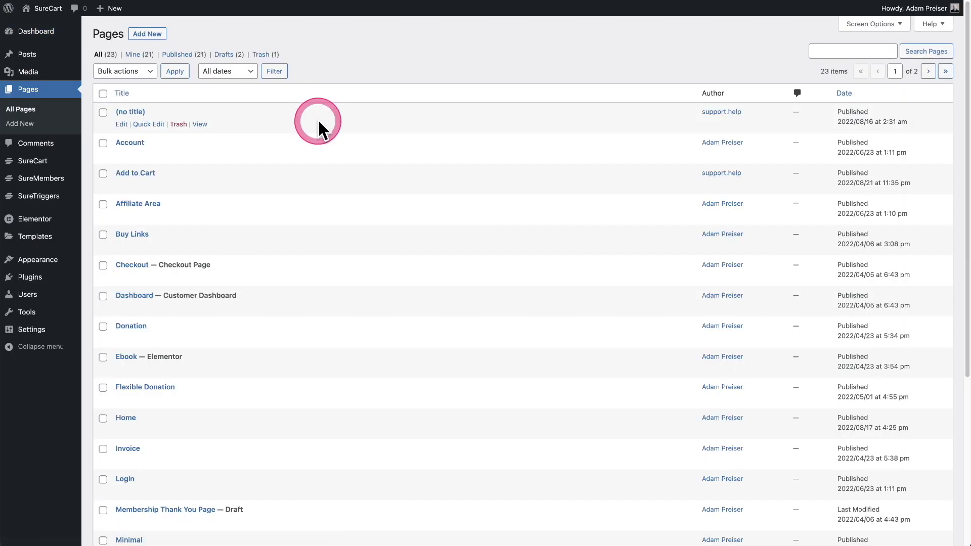
scroll(341, 163, "down", 1)
scroll(340, 161, "down", 1)
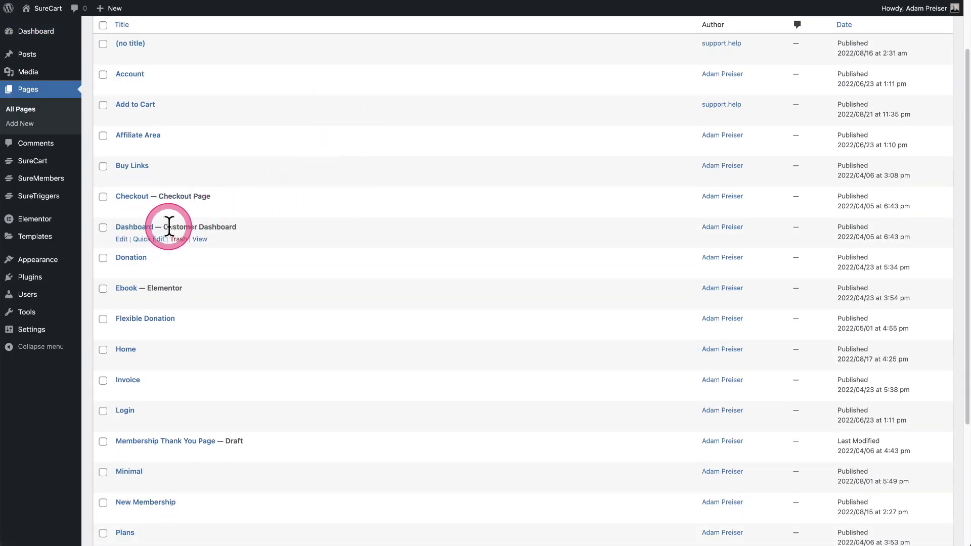
left_click(144, 228)
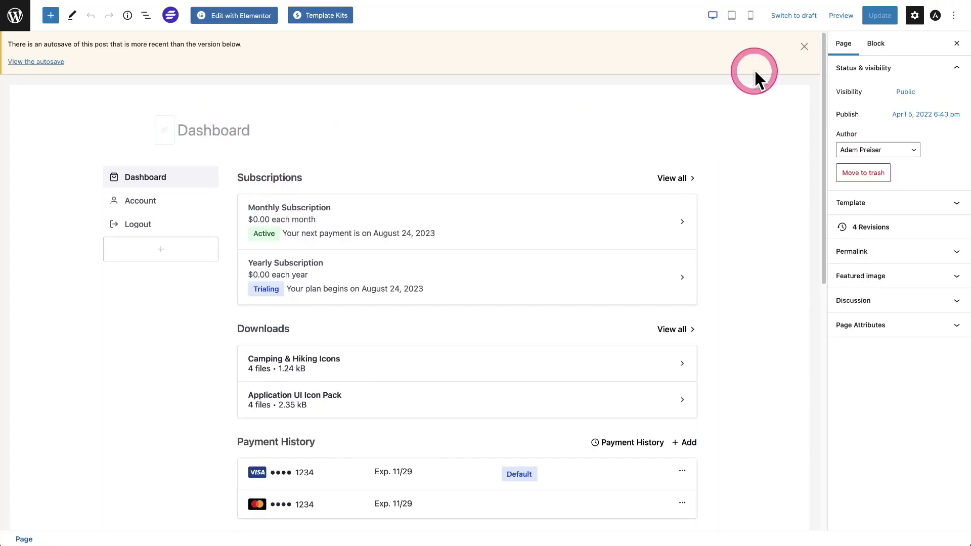
left_click(803, 47)
left_click(392, 83)
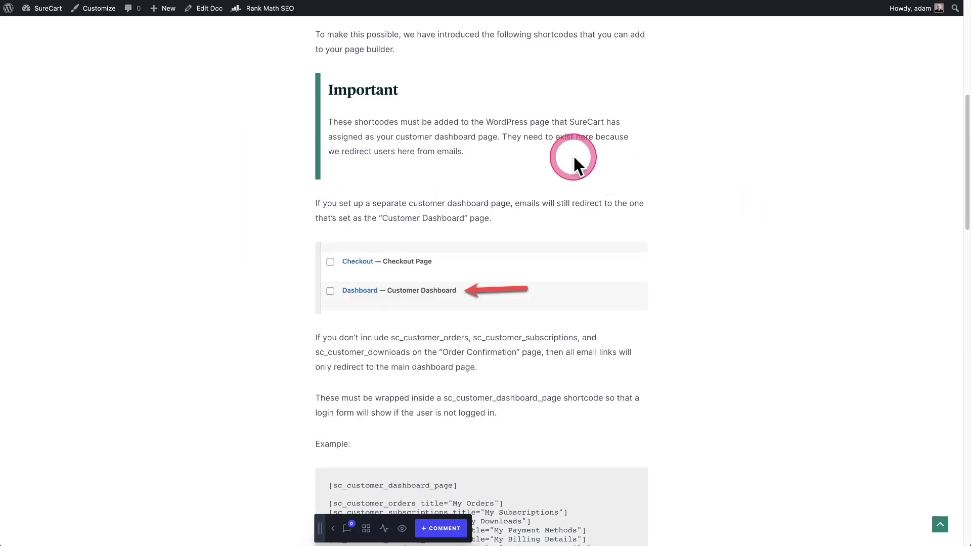
Highlight the 'because we redirect users here from emails' note and the customer dashboard shortcode example
left_click(503, 131)
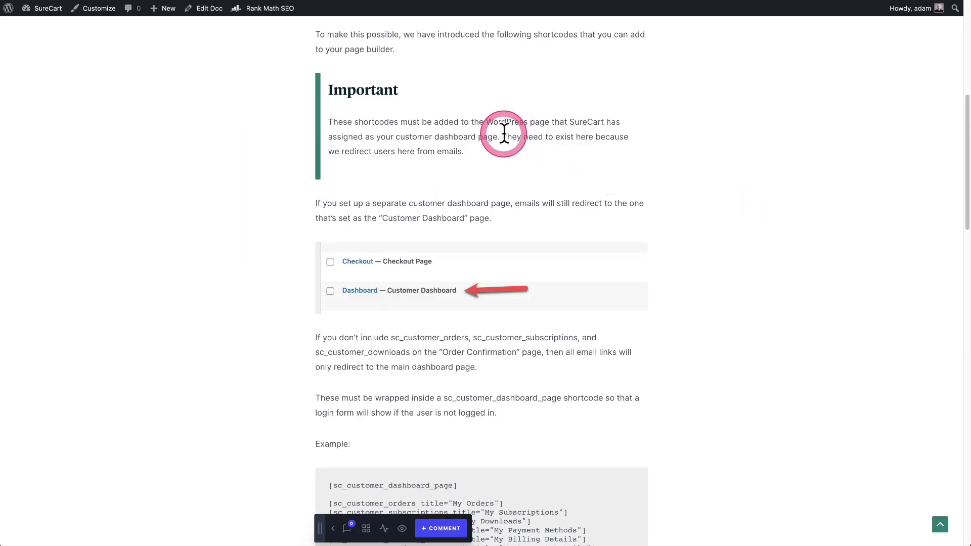
left_click(556, 135)
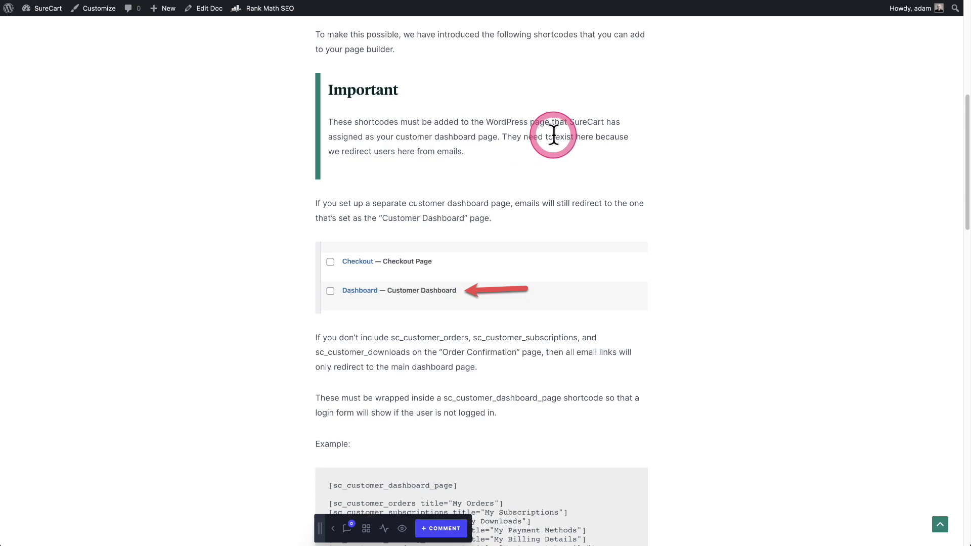
left_click(599, 137)
left_click_drag(598, 138, 596, 153)
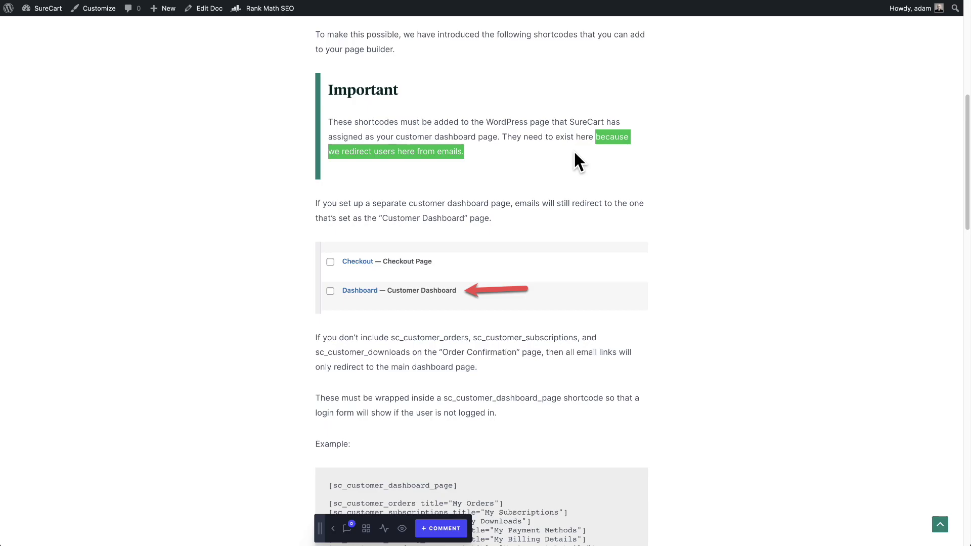
scroll(574, 150, "down", 6)
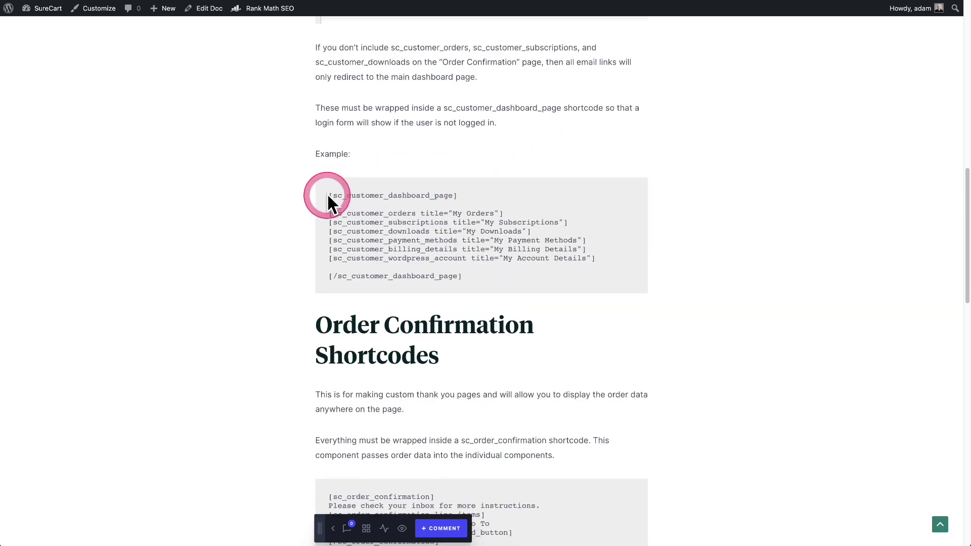
left_click_drag(328, 196, 461, 275)
key("ctrl+c")
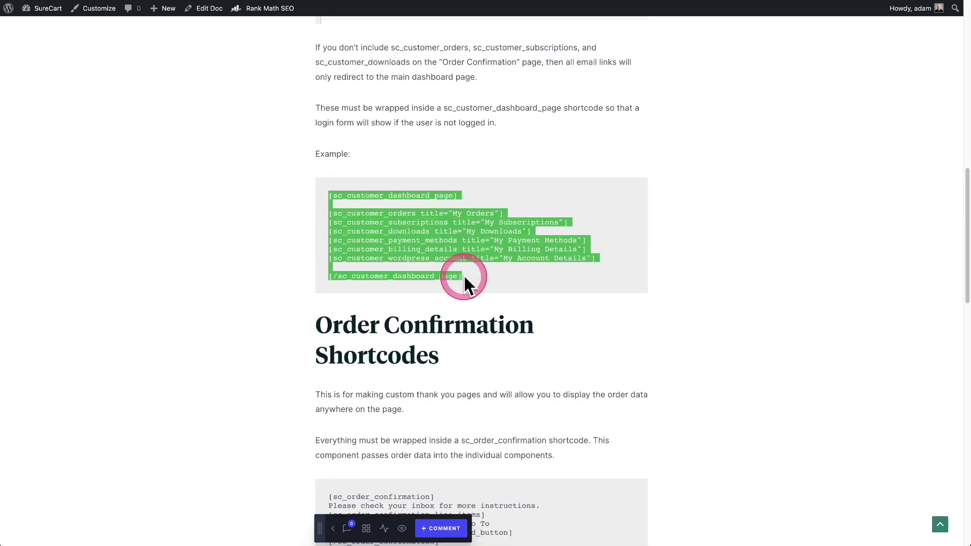
scroll(638, 257, "up", 15)
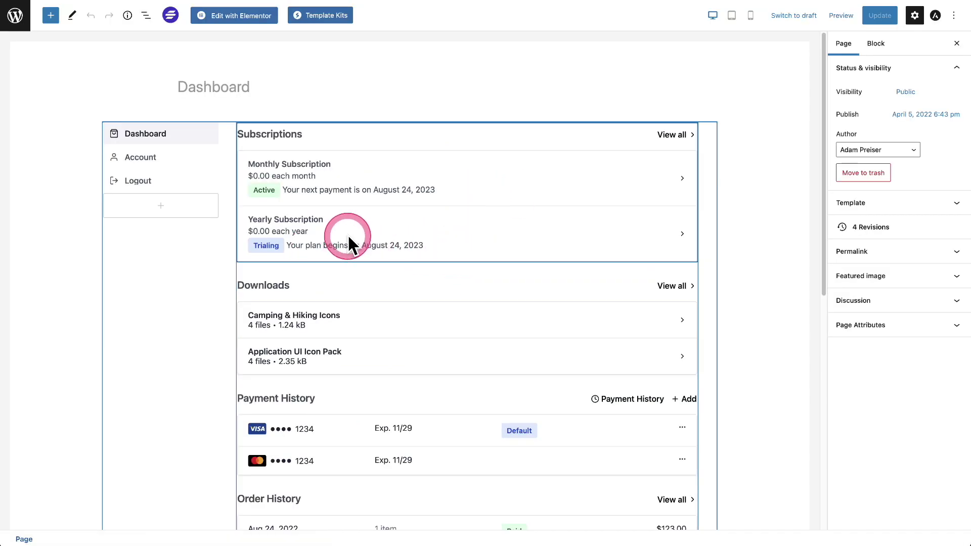
Open the Dashboard page in Elementor and delete its existing customer dashboard section
scroll(411, 349, "down", 1)
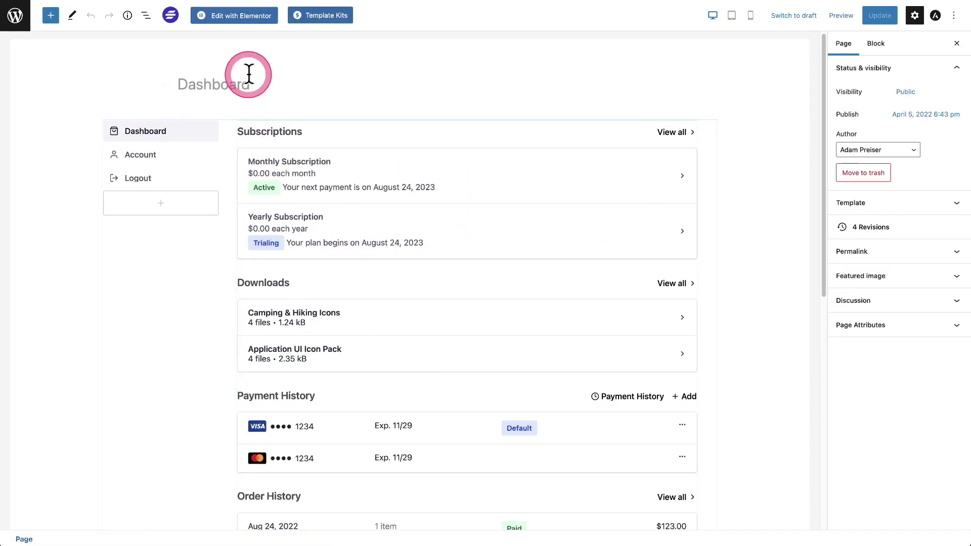
left_click(227, 21)
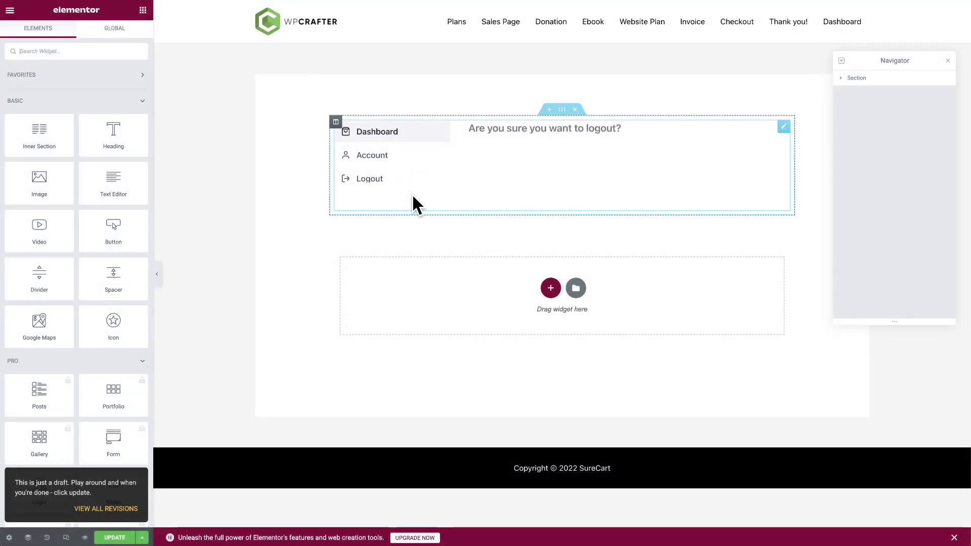
left_click(580, 202)
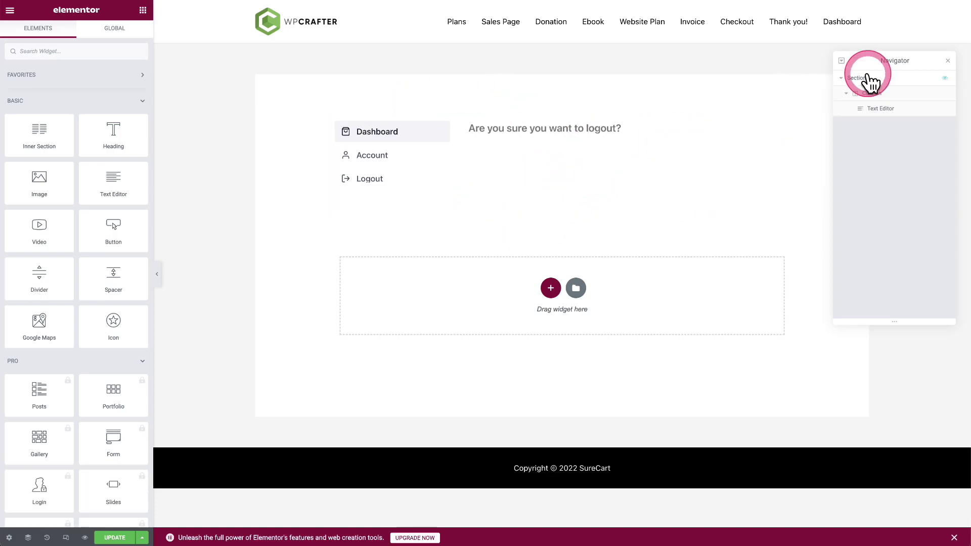
left_click(950, 60)
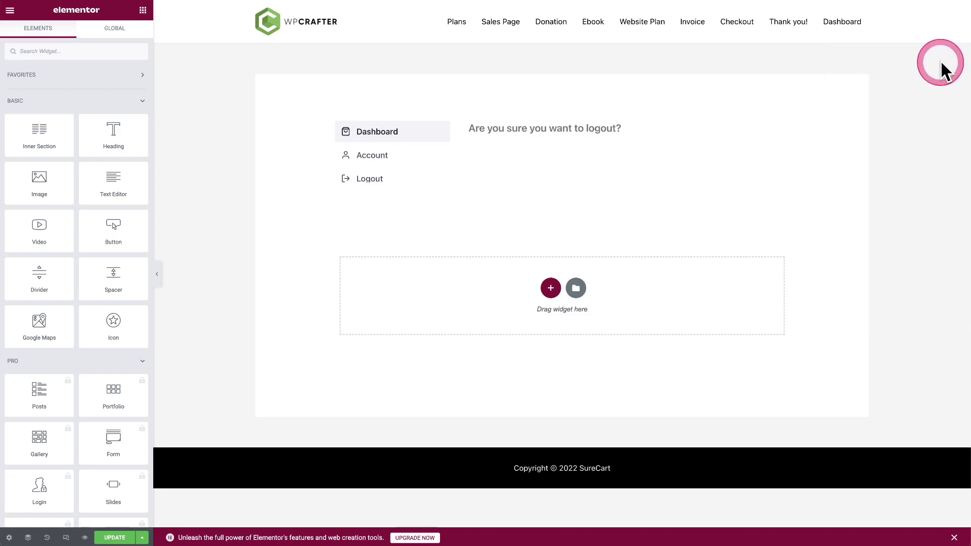
left_click(576, 110)
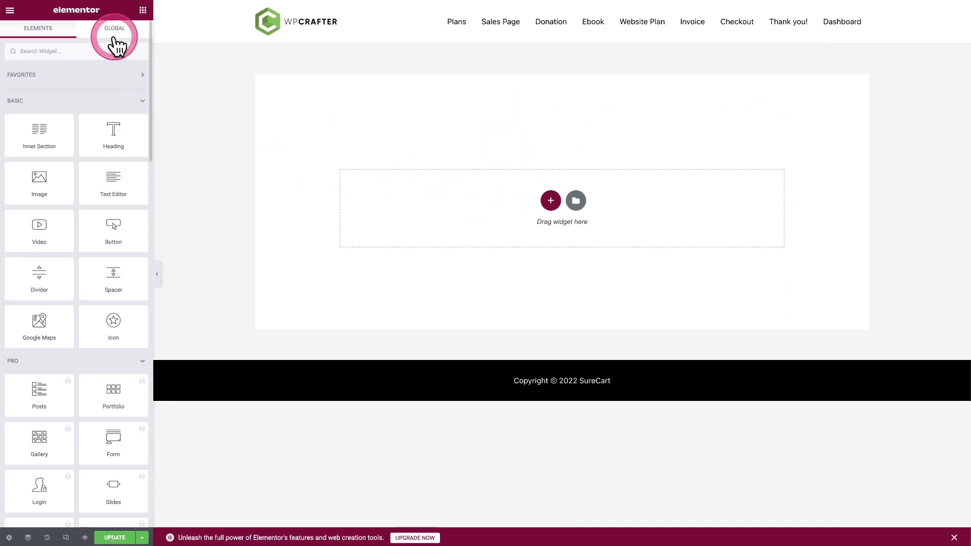
Set the page's Page Layout in Page Settings to Elementor Full Width
left_click(8, 537)
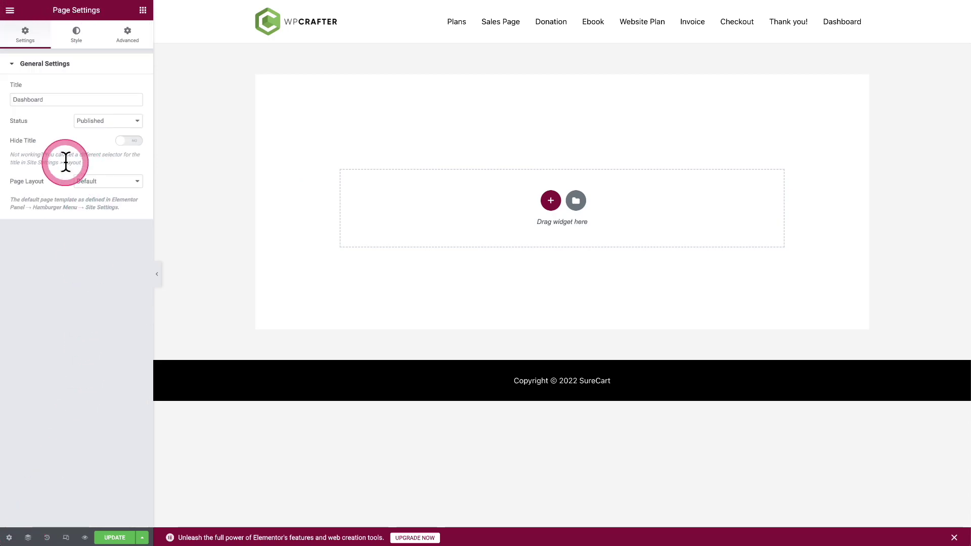
left_click(109, 184)
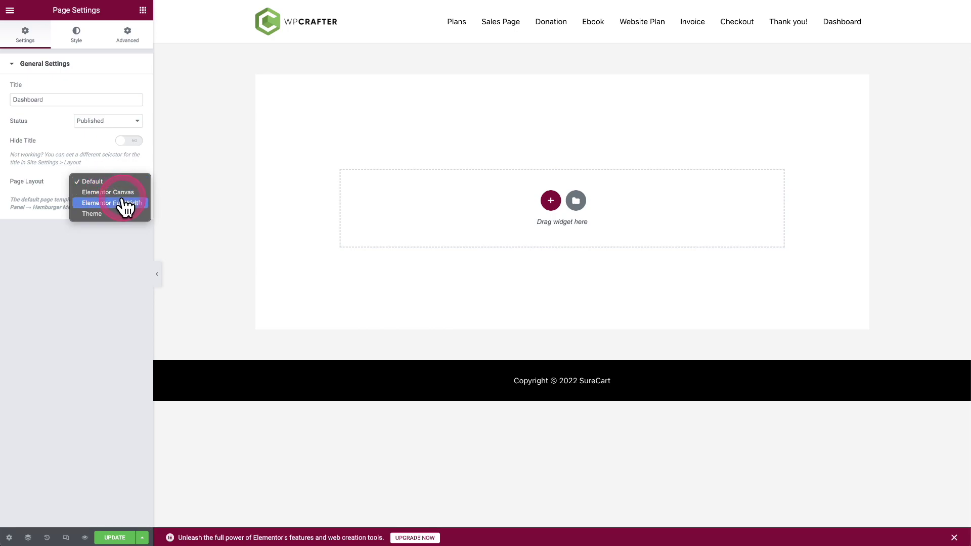
left_click(124, 205)
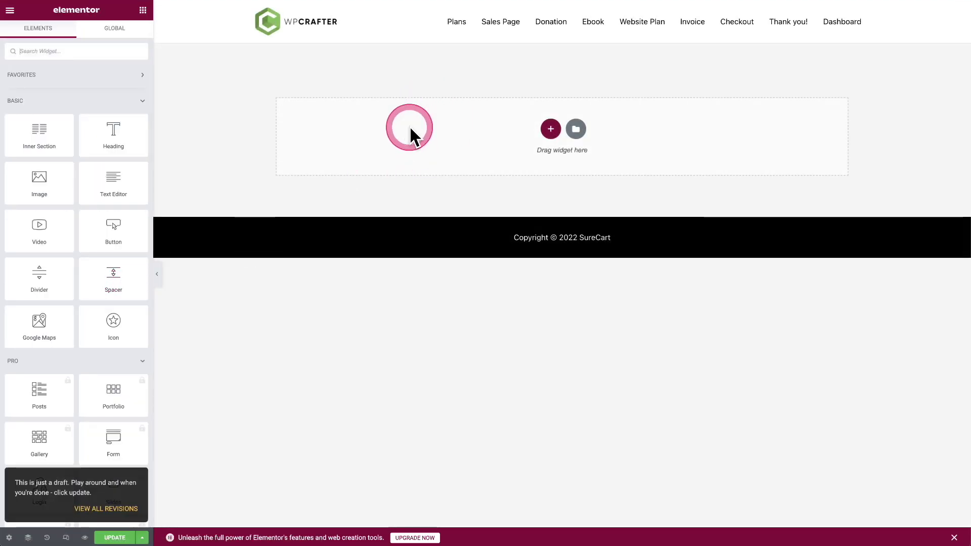
Add a one-column section with a Shortcode widget holding the pasted customer dashboard shortcode, then Update
left_click(550, 130)
left_click(427, 157)
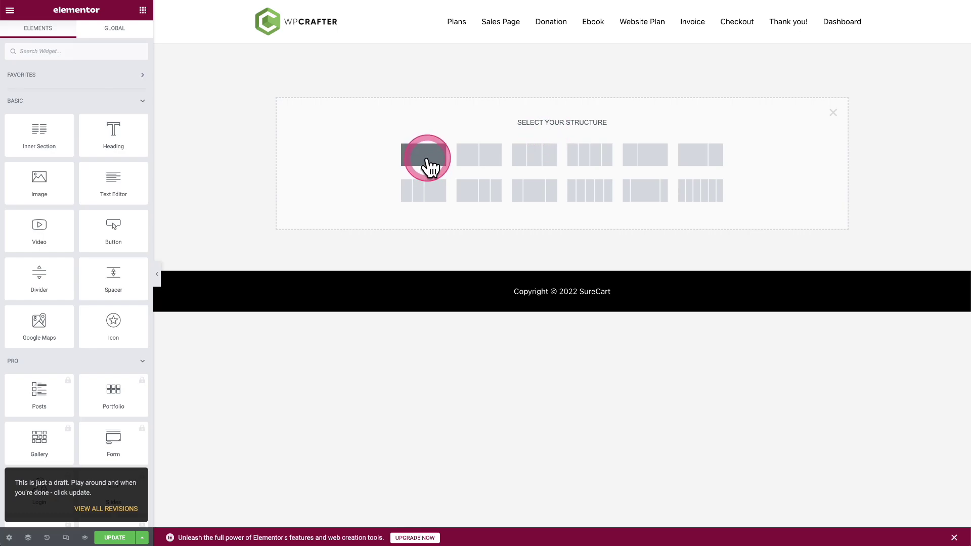
left_click(561, 57)
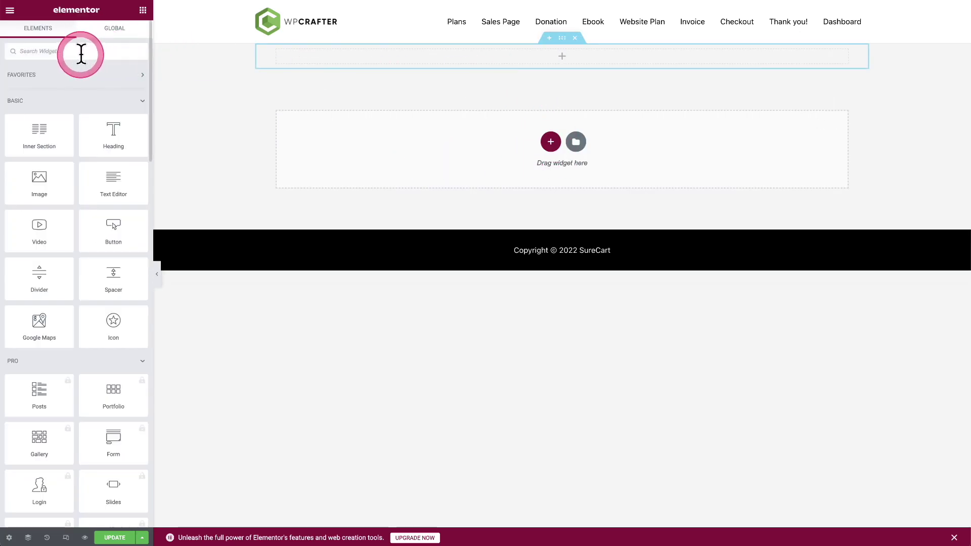
type("short")
left_click_drag(45, 106, 484, 57)
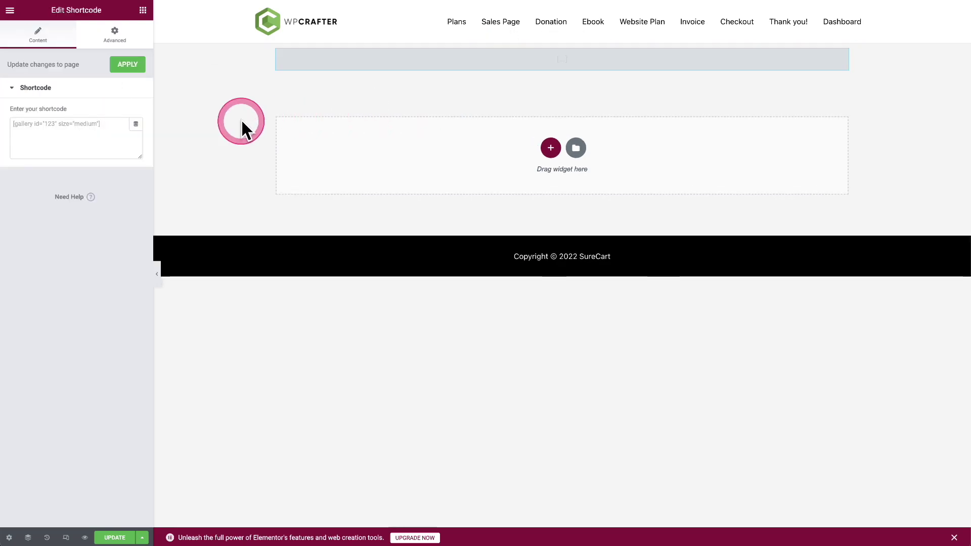
left_click(51, 138)
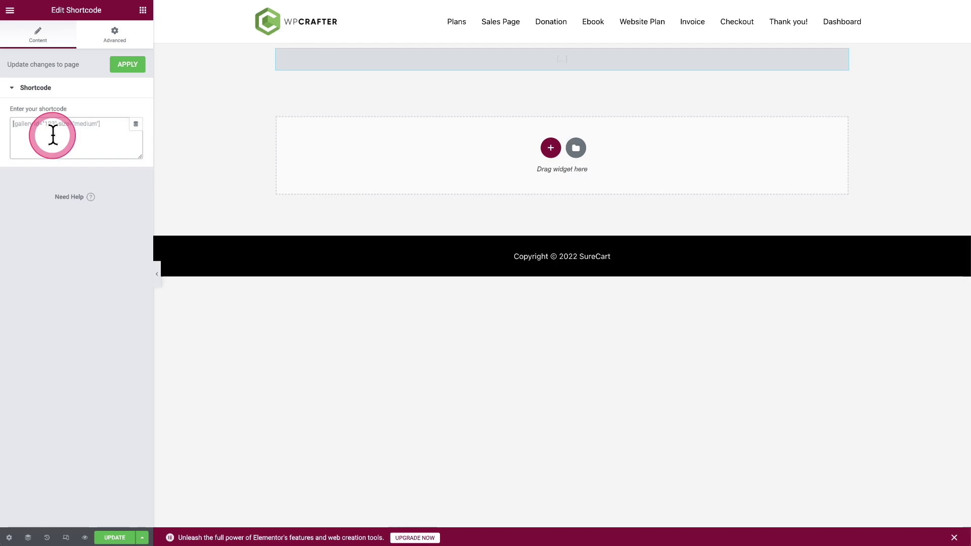
key("ctrl+v")
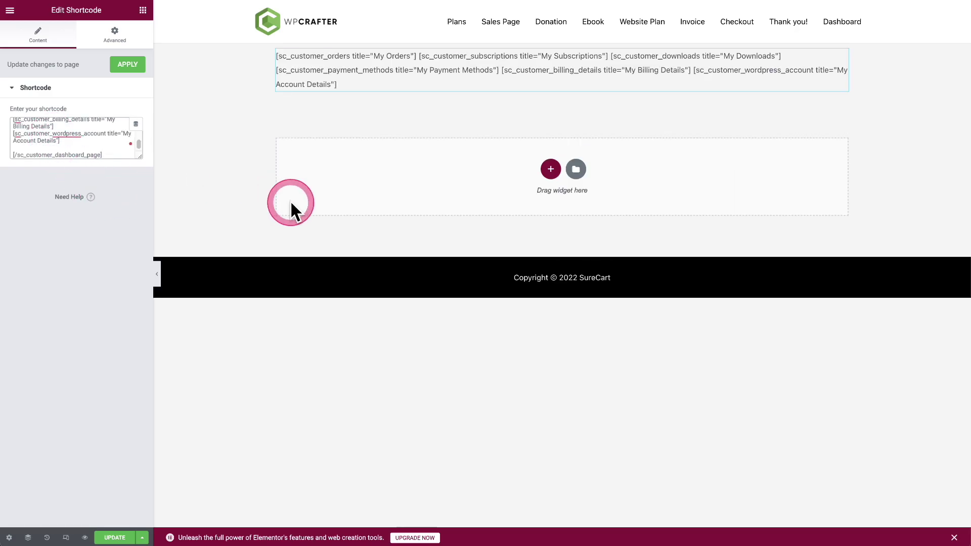
left_click(126, 65)
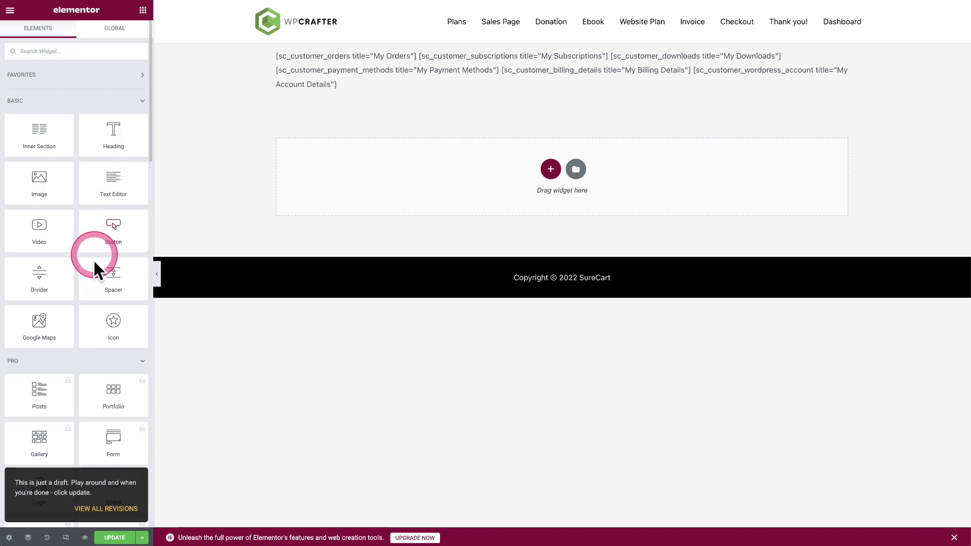
left_click(114, 536)
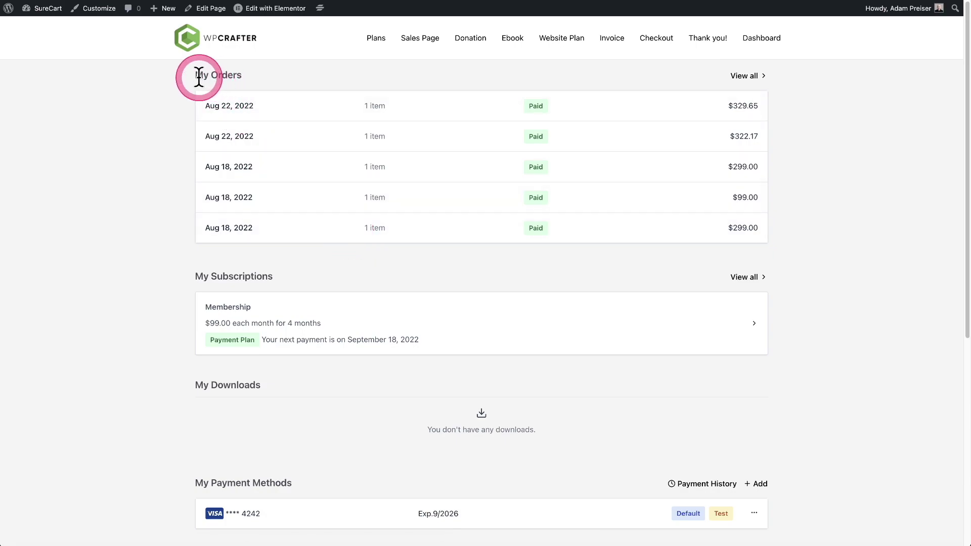
Scroll the live Dashboard page, highlighting the My Orders, My Downloads and My Payment Methods headings
left_click_drag(195, 76, 218, 87)
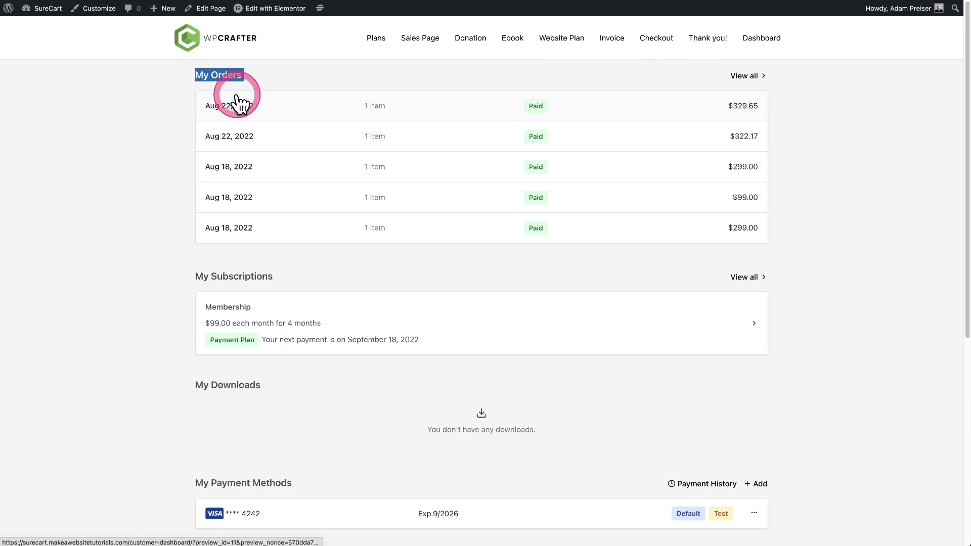
left_click(230, 75)
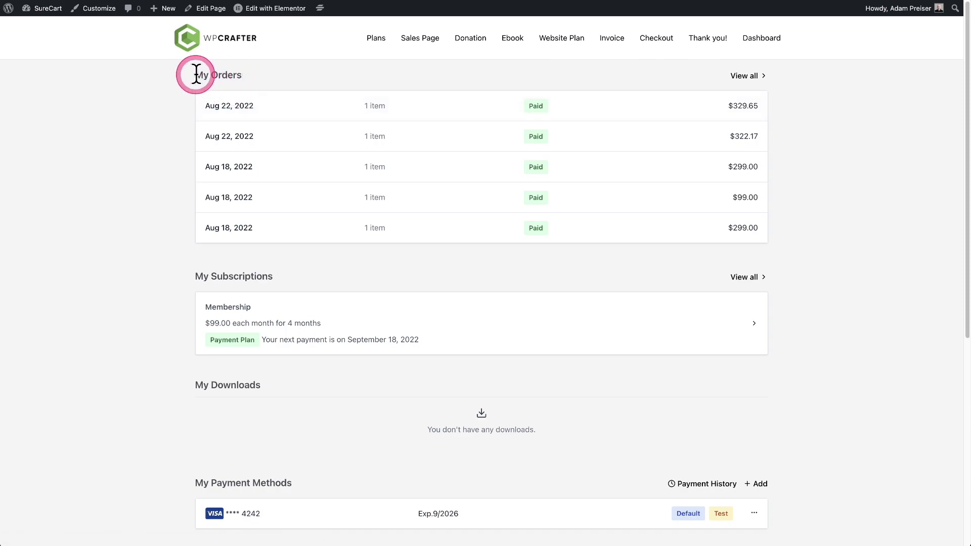
left_click_drag(195, 76, 251, 77)
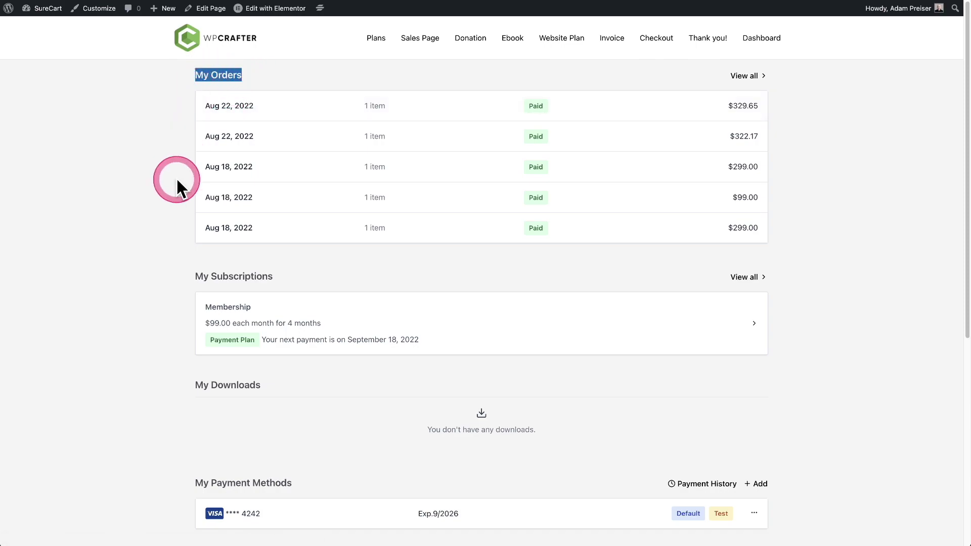
scroll(178, 179, "down", 2)
left_click_drag(274, 233, 176, 234)
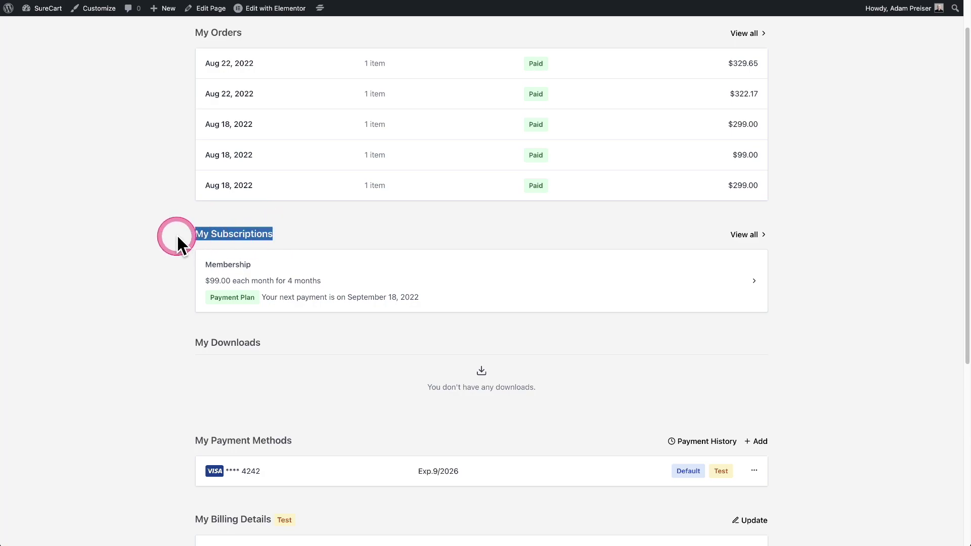
scroll(178, 232, "down", 2)
scroll(178, 232, "down", 3)
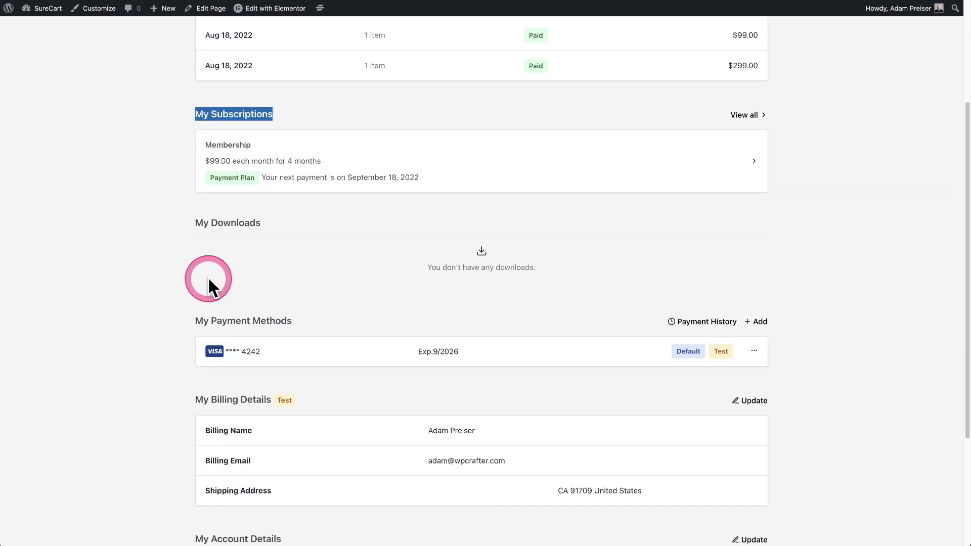
triple_click(247, 223)
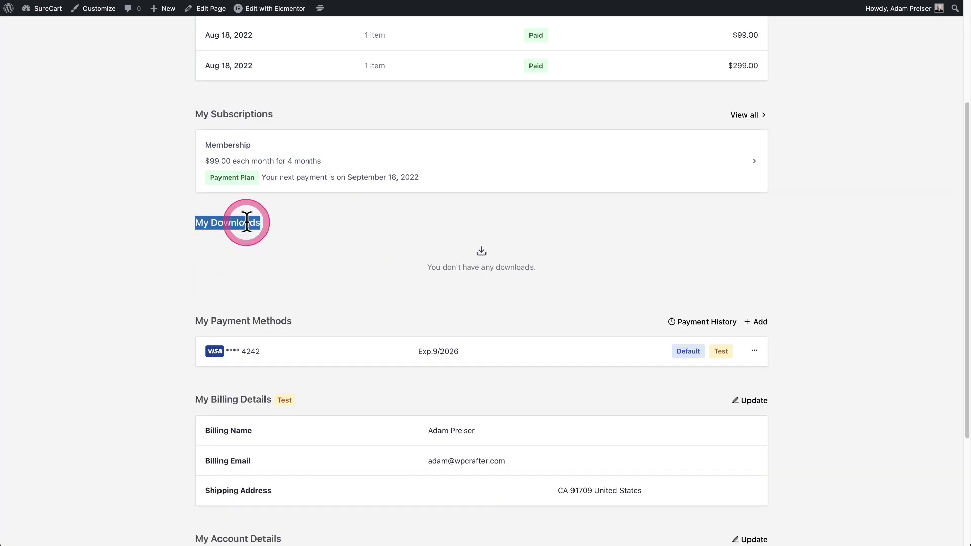
left_click(256, 322)
triple_click(255, 322)
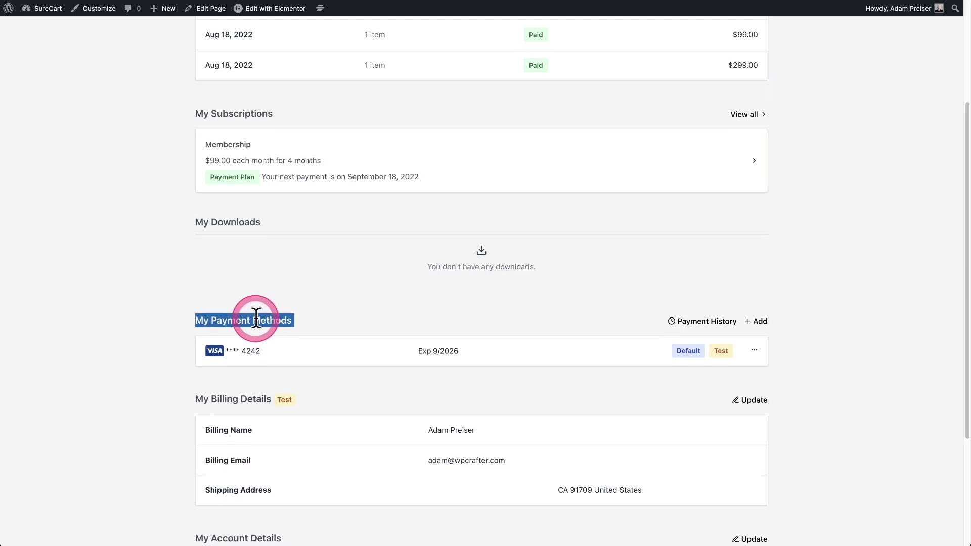
scroll(256, 324, "down", 5)
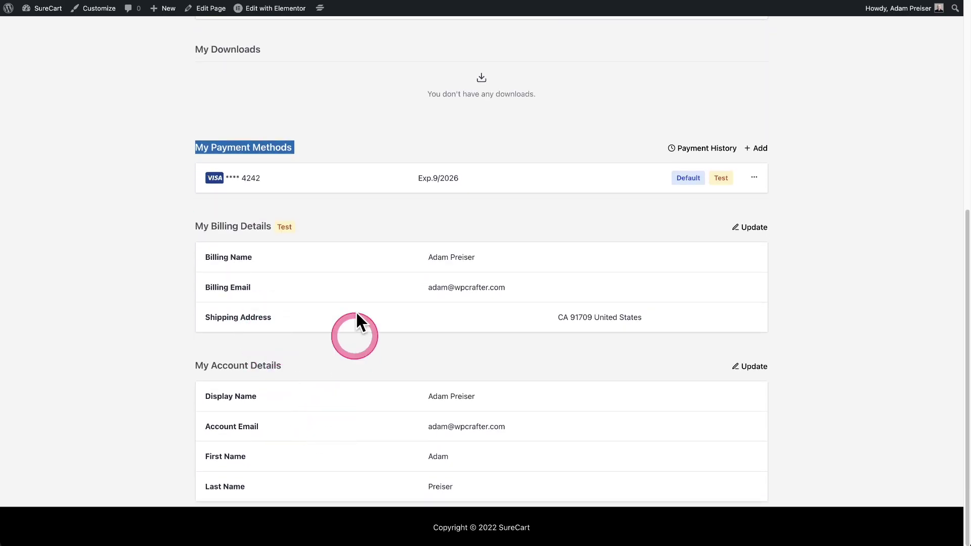
scroll(361, 293, "up", 10)
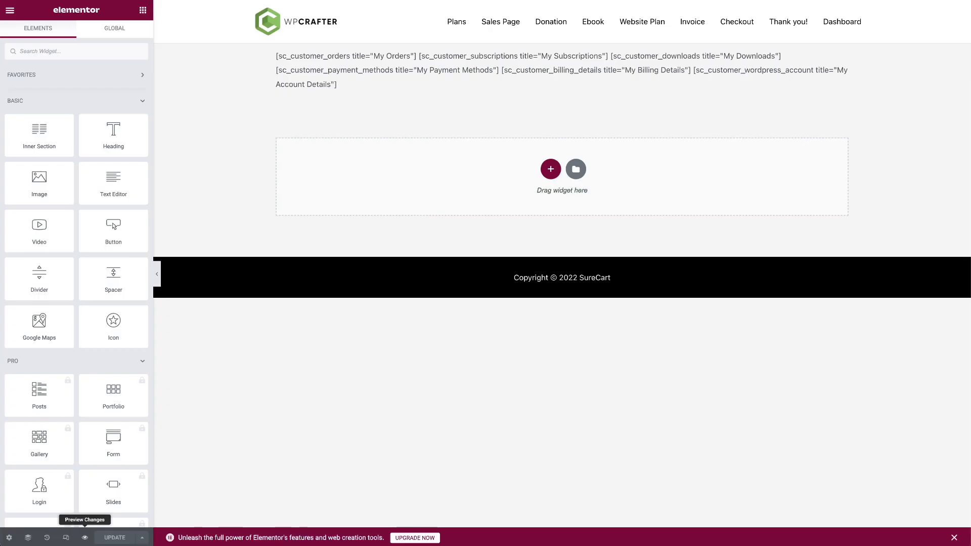
Select the shortcode widget and enlarge its text box to reveal the full shortcode, including the My Subscriptions title
left_click(231, 73)
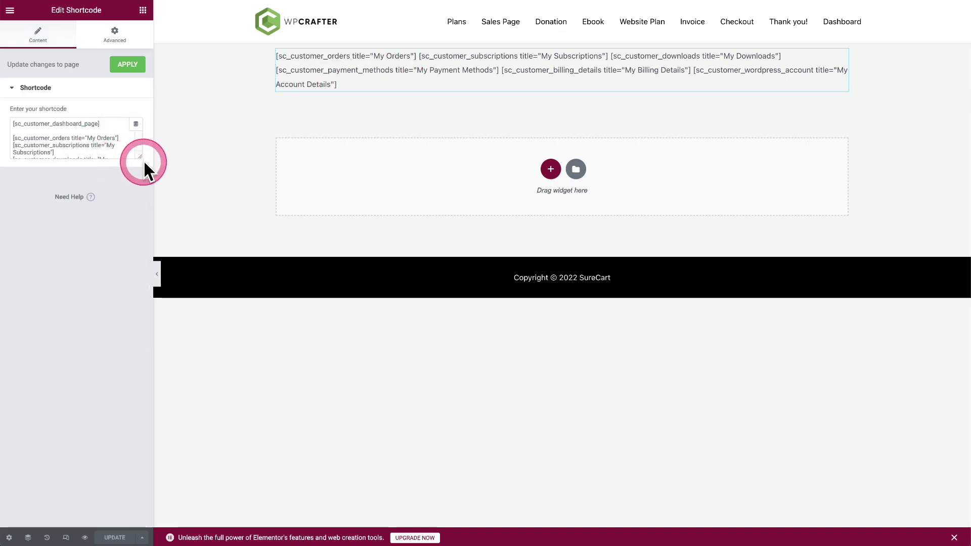
left_click_drag(144, 162, 144, 251)
left_click(124, 187)
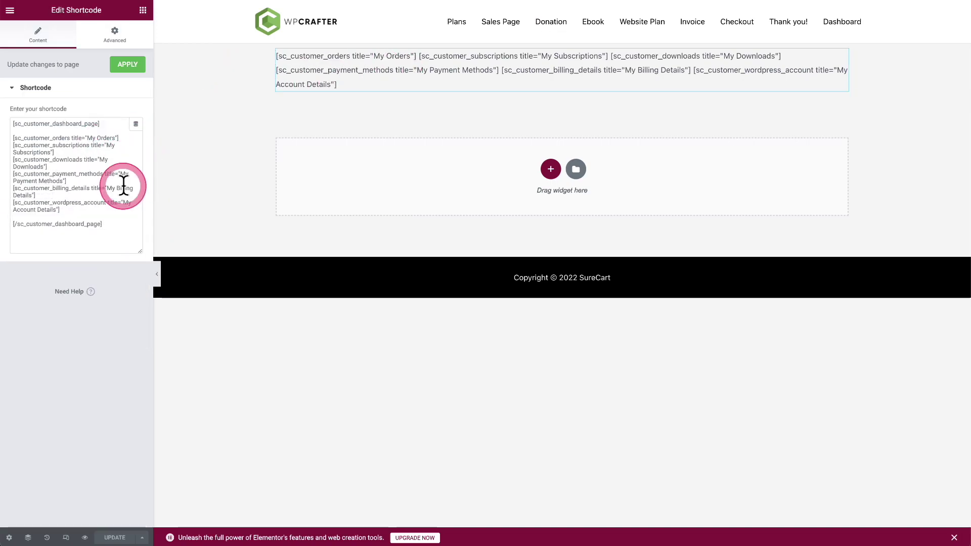
left_click_drag(106, 145, 48, 151)
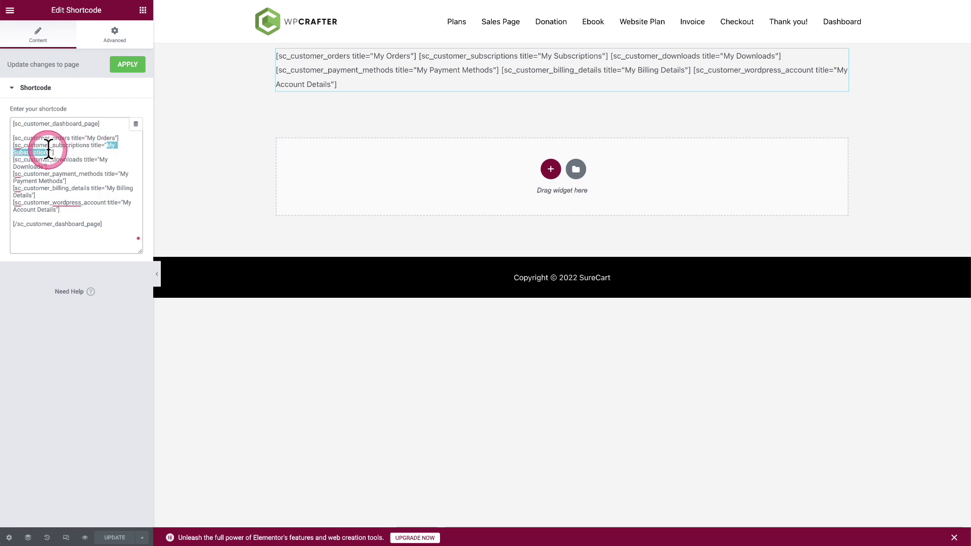
left_click(103, 190)
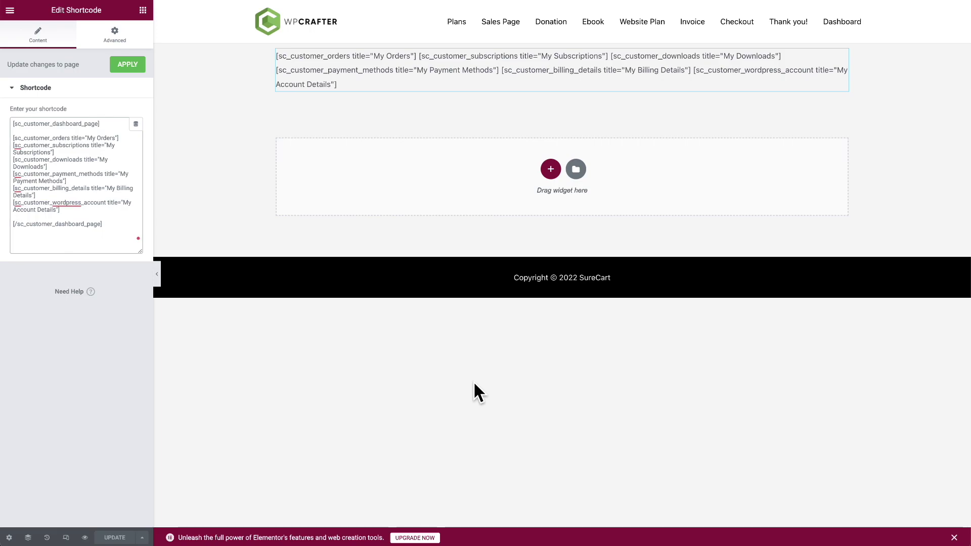
Add a Tabs widget below the shortcode via a search for 'acc', then bring up the shortcode widget's options
left_click(141, 15)
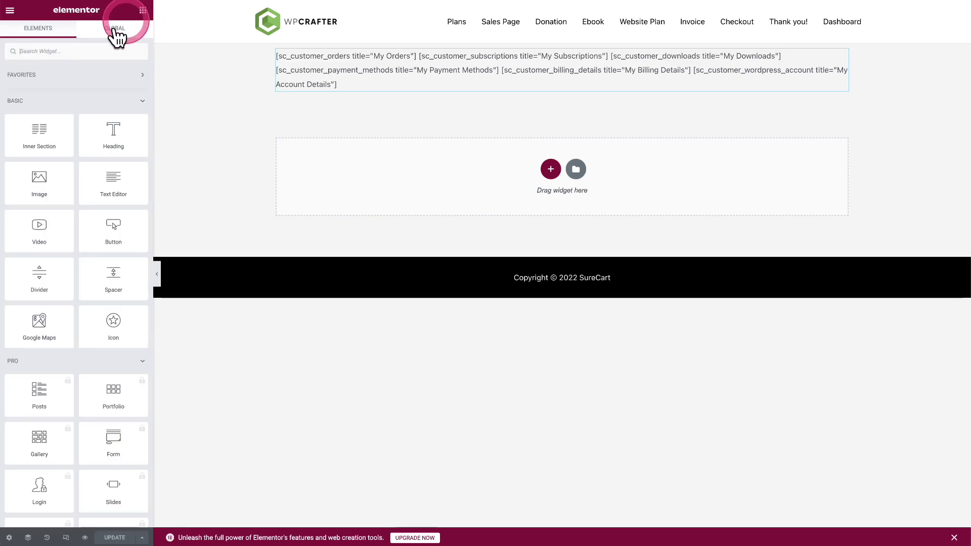
left_click(54, 50)
type("acc")
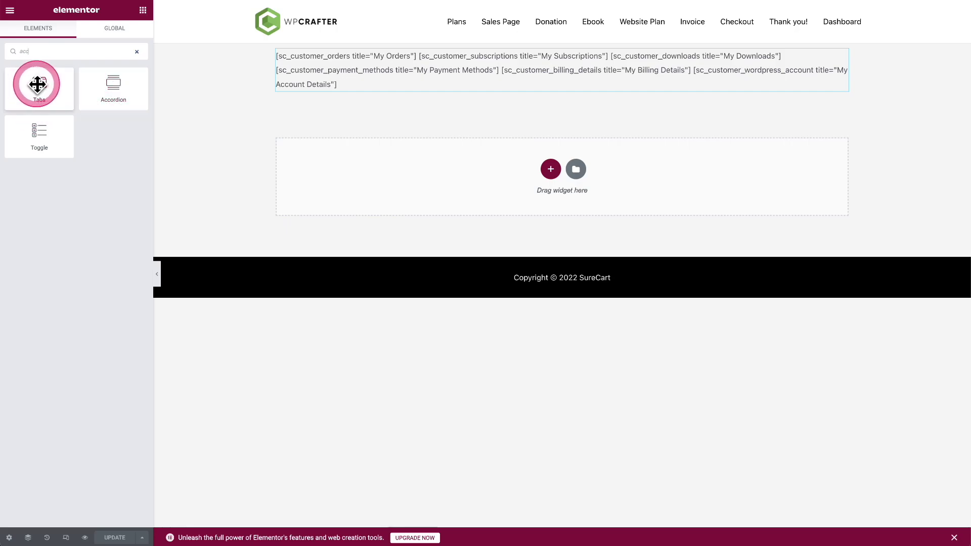
left_click_drag(37, 84, 380, 92)
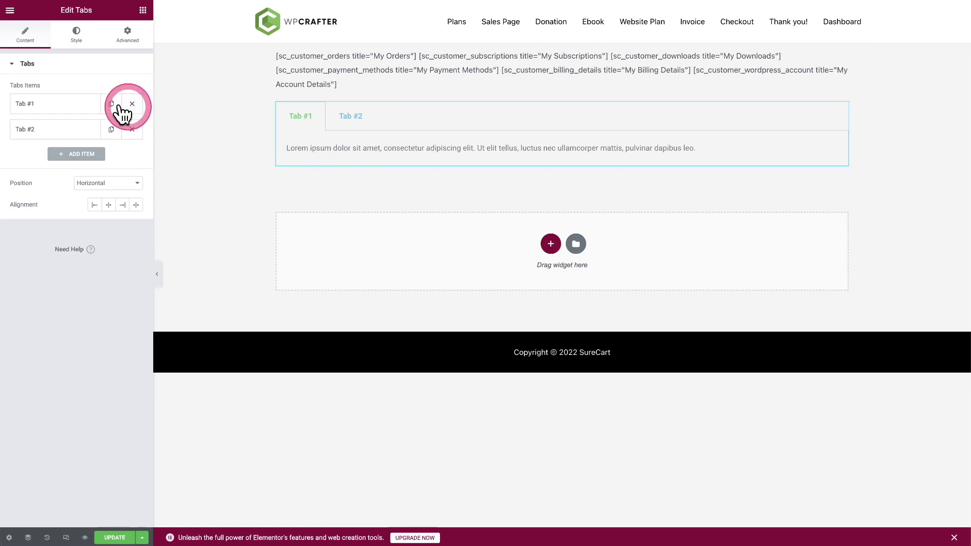
left_click(38, 106)
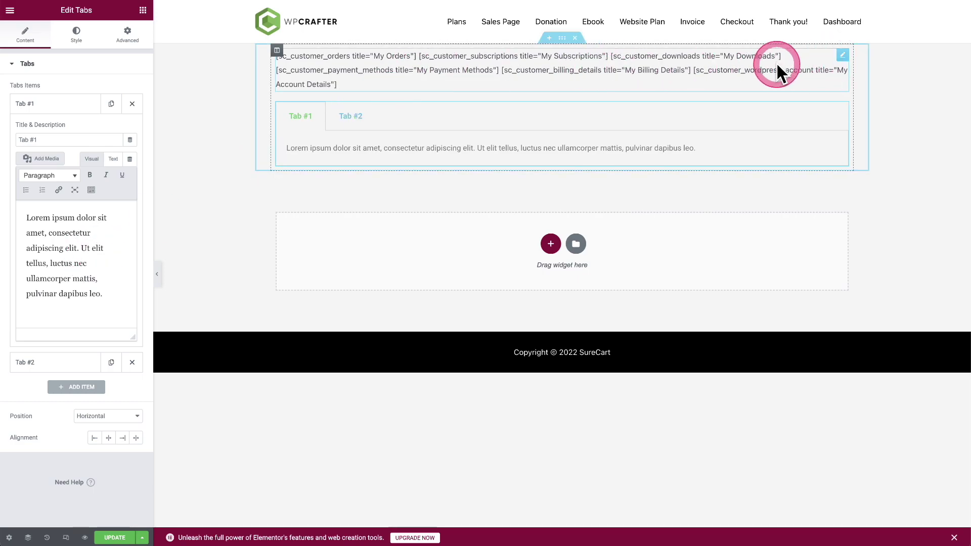
right_click(838, 57)
Delete the shortcode widget and paste the dashboard shortcodes over Tab #1's Lorem ipsum in Text mode
left_click(862, 203)
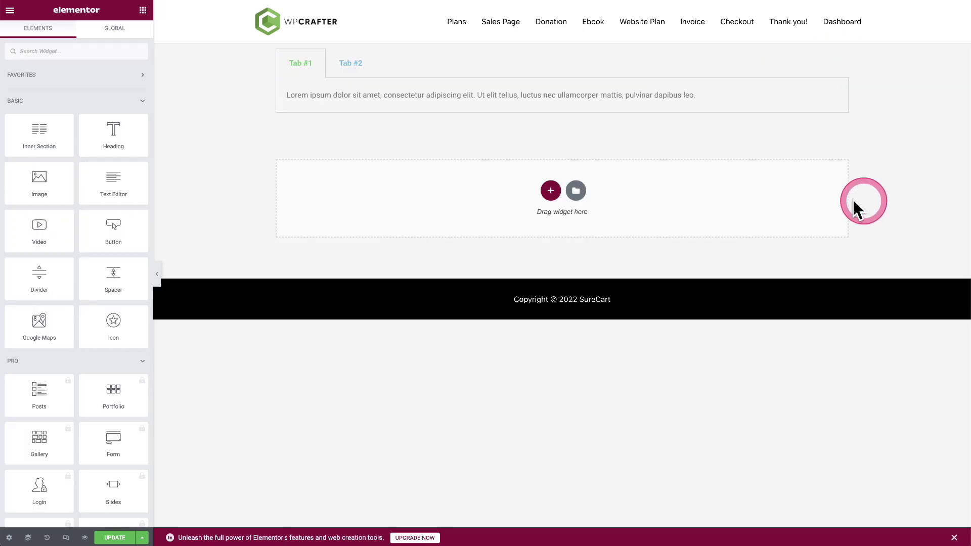
left_click(295, 93)
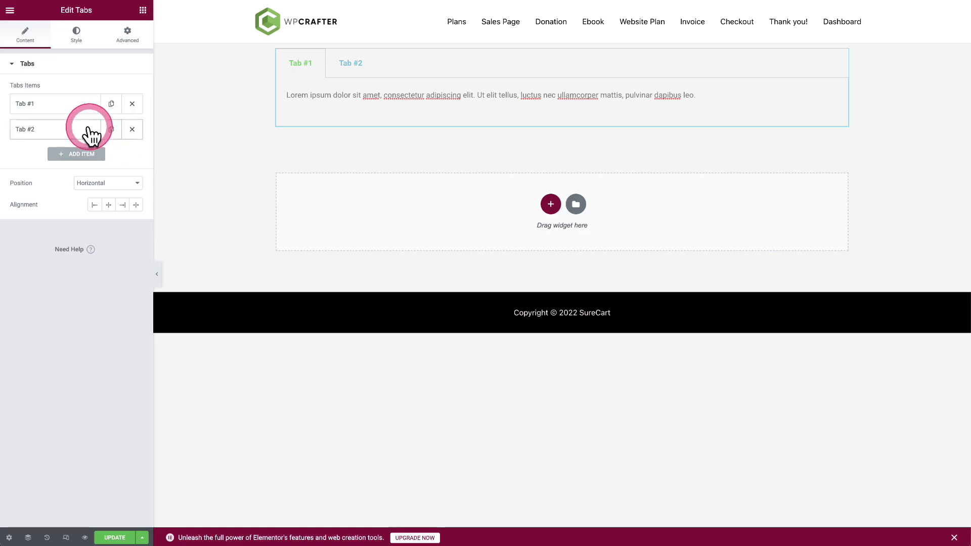
left_click(52, 105)
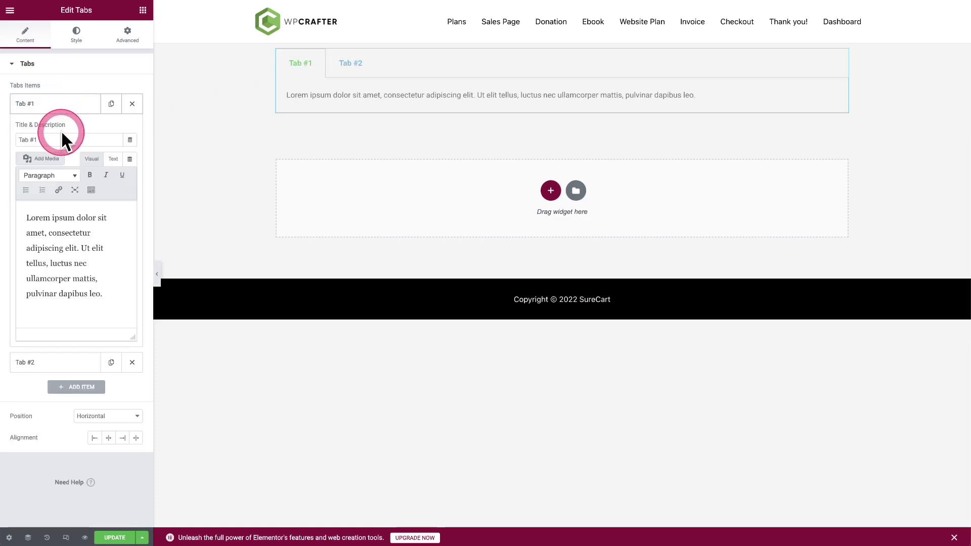
left_click(115, 161)
left_click_drag(118, 298, 33, 182)
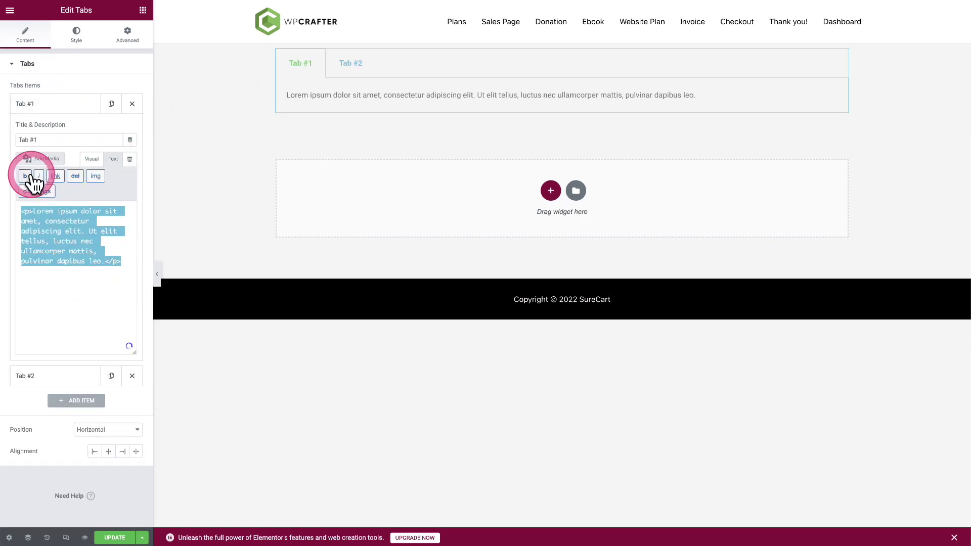
type("[sc_customer_dashboard_page] [sc_customer_orders title=\"My Orders\"] [sc_customer_subscriptions title=\"My Subscriptions\"] [sc_customer_downloads title=\"My Downloads\"] [sc_customer_payment_methods title=\"My Payment Methods\"] [sc_customer_billing_details title=\"My Billing Details\"] [sc_customer_wordpress_account title=\"My Account Details\"]  [/sc_customer_dashboard_page]")
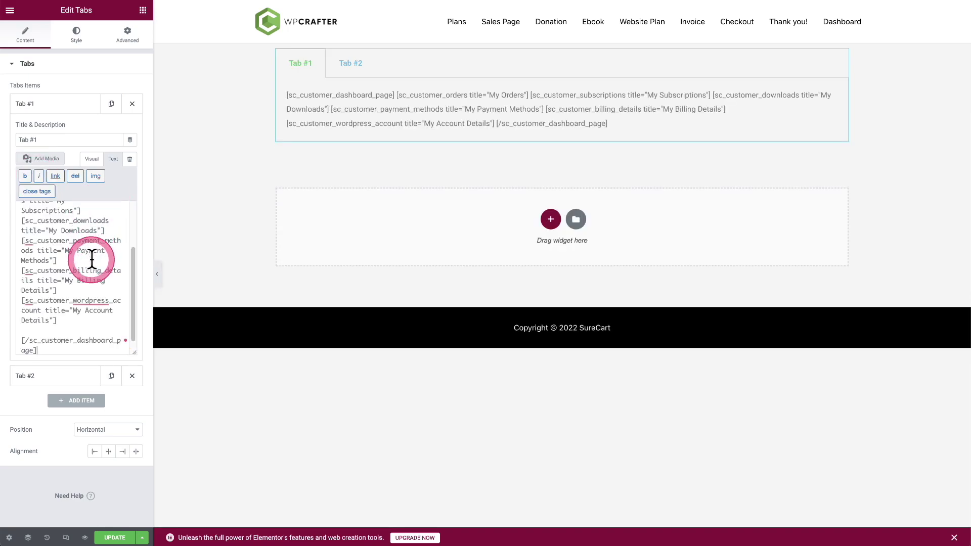
Strip Tab #1 down to only the sc_customer_orders shortcode and select its title for renaming to My Orders
scroll(91, 260, "up", 3)
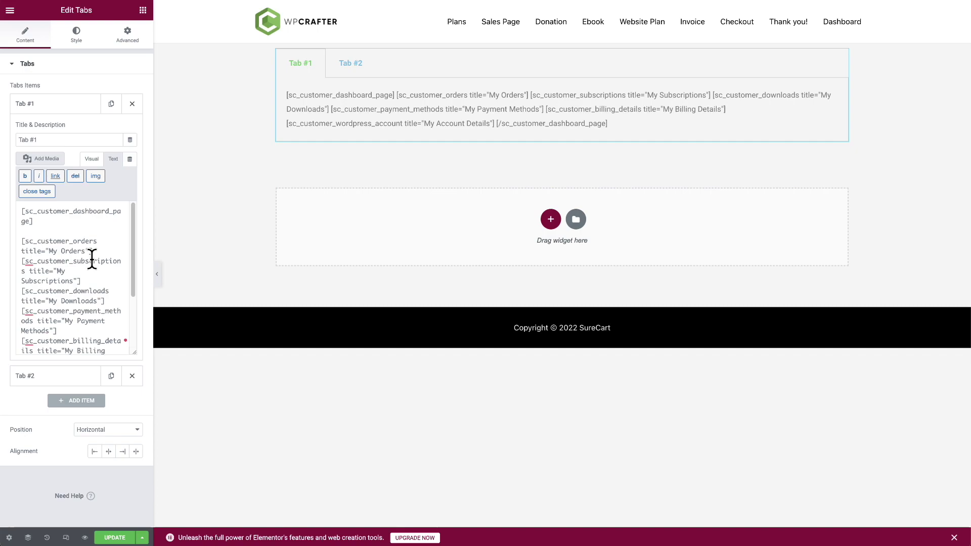
left_click_drag(91, 257, 84, 314)
key("BackSpace")
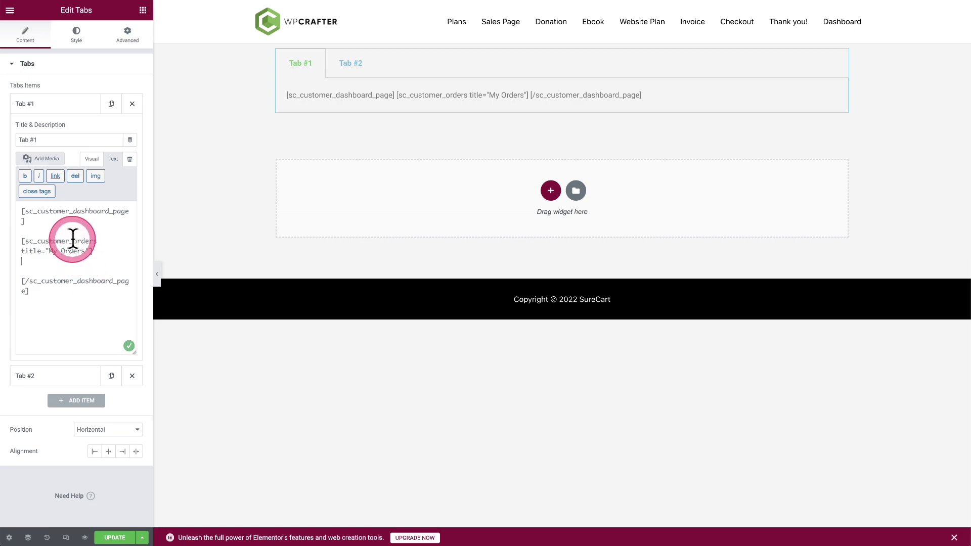
key("BackSpace")
left_click(39, 138)
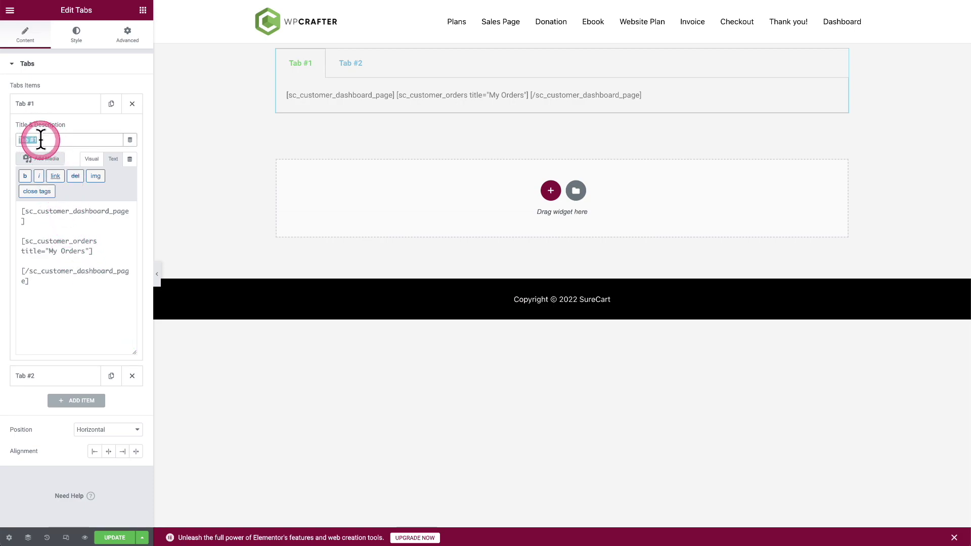
triple_click(41, 140)
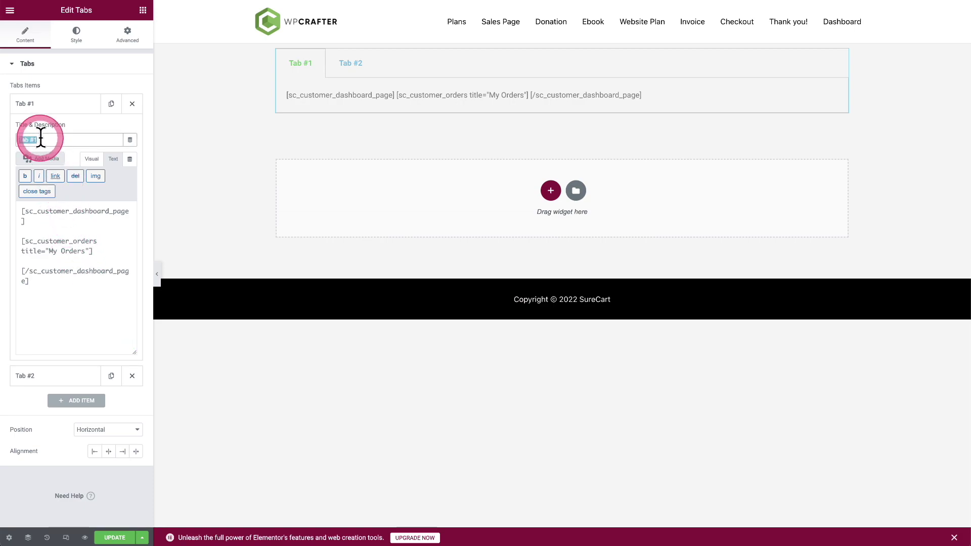
In Tab #2's Text view, replace the Lorem ipsum placeholder with the pasted dashboard shortcodes
left_click(57, 115)
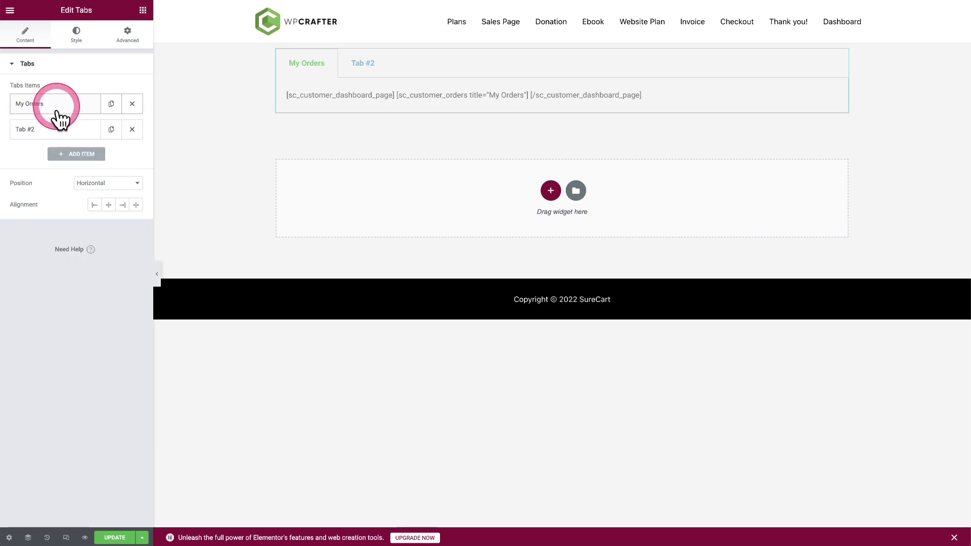
left_click(60, 130)
left_click(113, 184)
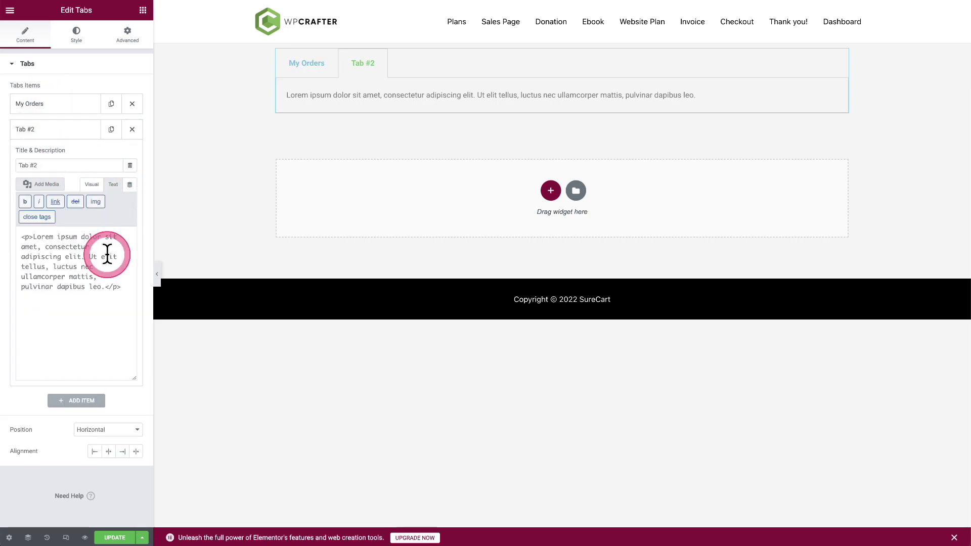
left_click_drag(119, 293, 71, 214)
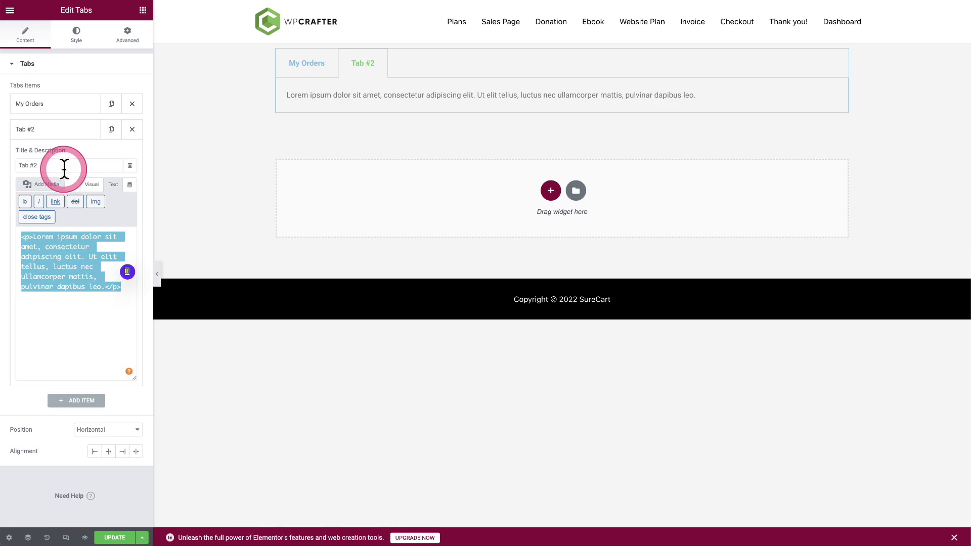
key("BackSpace")
type("[sc_customer_dashboard_page] [sc_customer_orders title=\"My Orders\"] [sc_customer_subscriptions title=\"My Subscriptions\"] [sc_customer_downloads title=\"My Downloads\"] [sc_customer_payment_methods title=\"My Payment Methods\"] [sc_customer_billing_details title=\"My Billing Details\"] [sc_customer_wordpress_account title=\"My Account Details\"]  [/sc_customer_dashboard_page]")
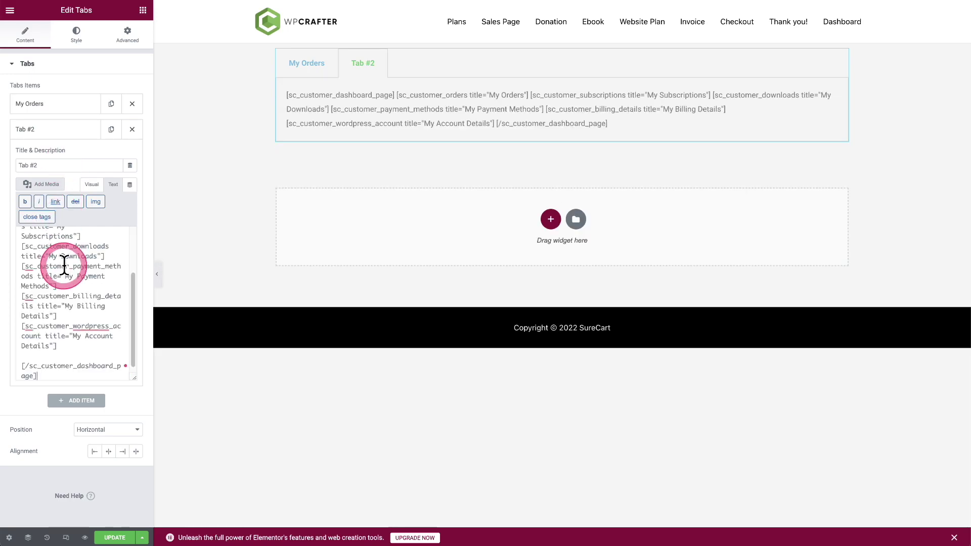
Delete the My Orders and downloads-through-account-details shortcodes, keeping only sc_customer_subscriptions
scroll(65, 264, "up", 5)
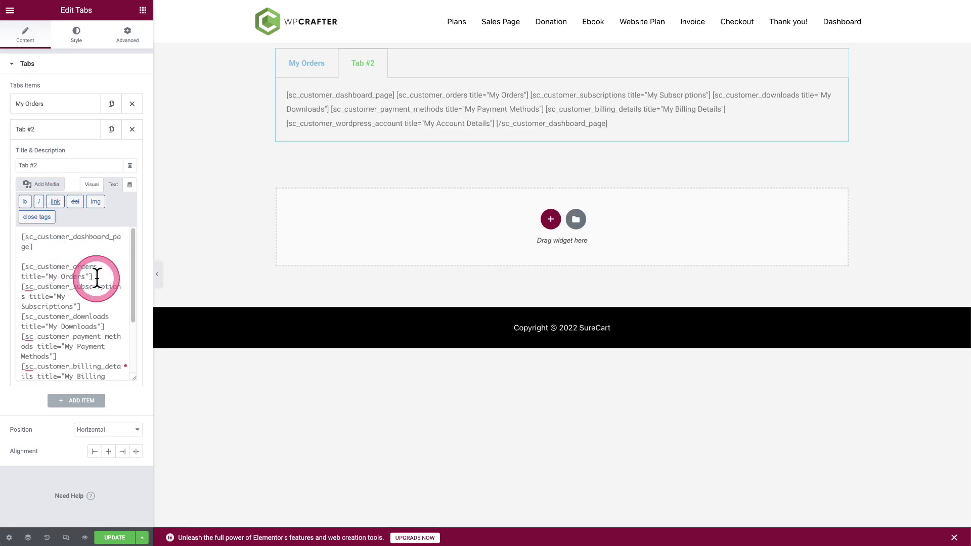
left_click_drag(94, 276, 22, 264)
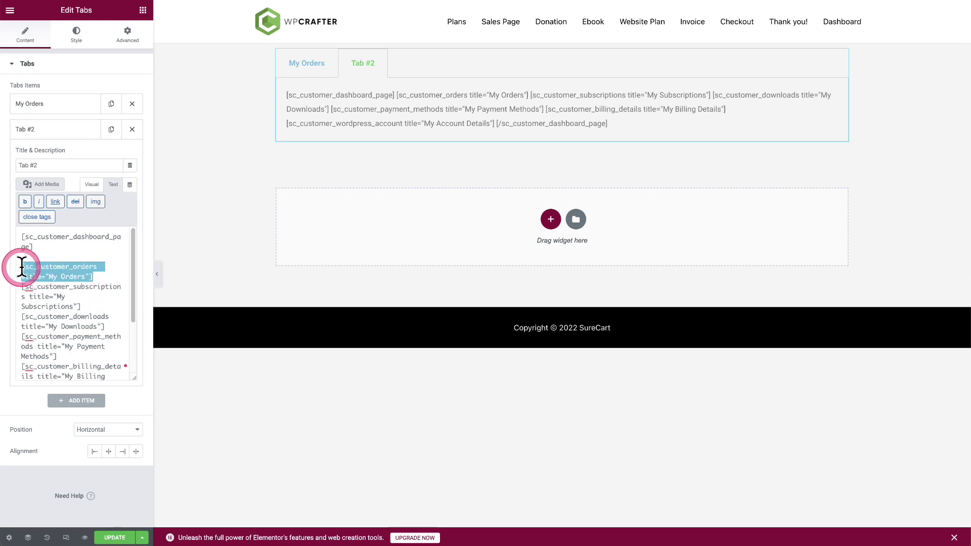
key("BackSpace")
key("BackSpace")
scroll(88, 281, "down", 1)
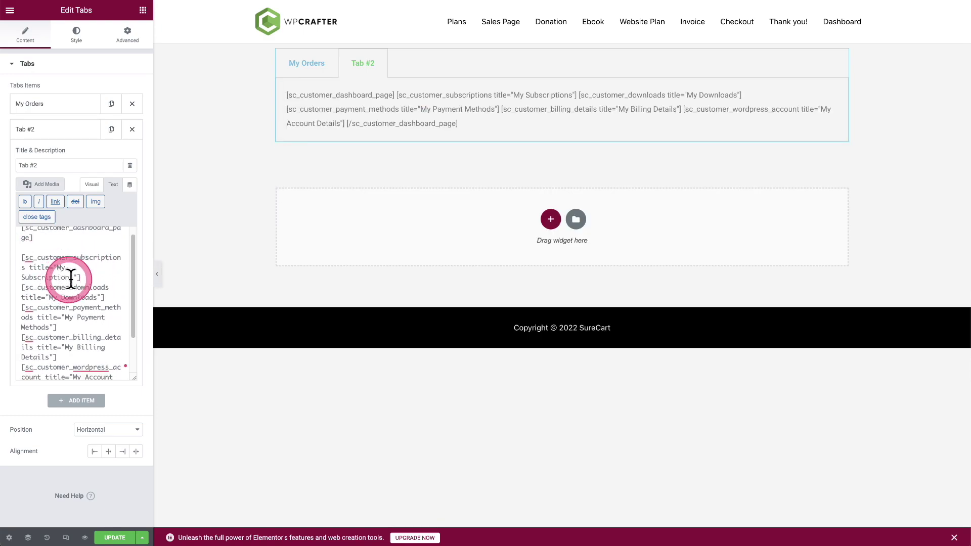
left_click_drag(84, 278, 96, 381)
key("BackSpace")
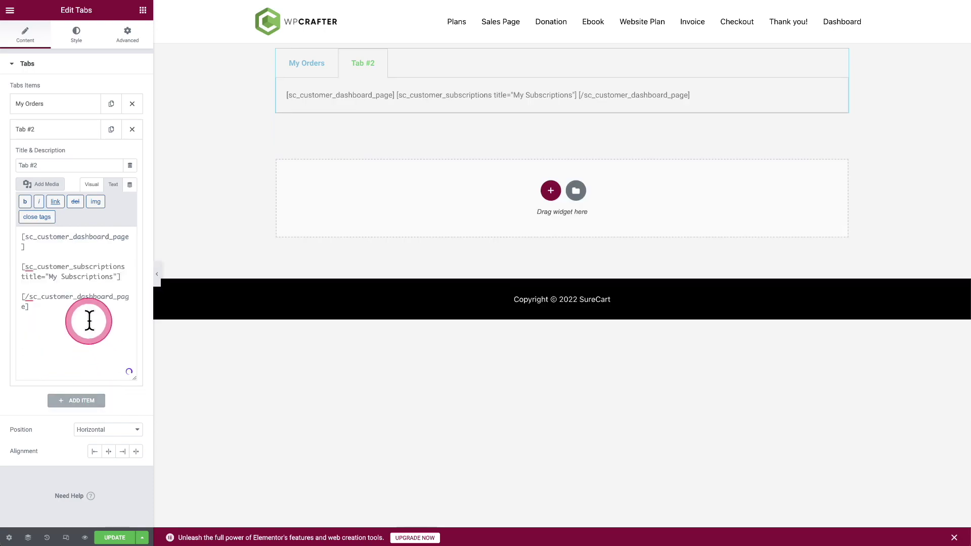
Rename the second tab's title from Tab #2 to 'Subscriptions'
double_click(60, 165)
triple_click(61, 165)
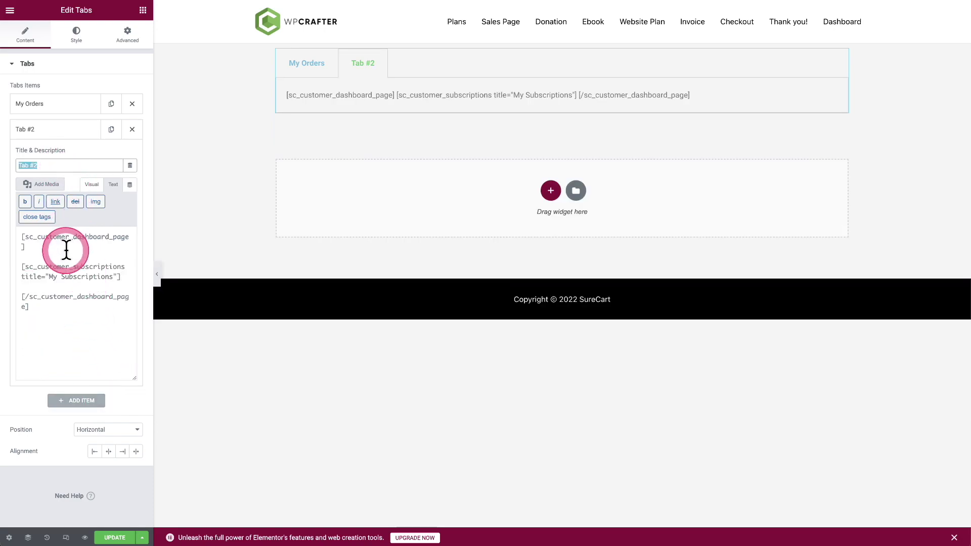
type("Subscriptions")
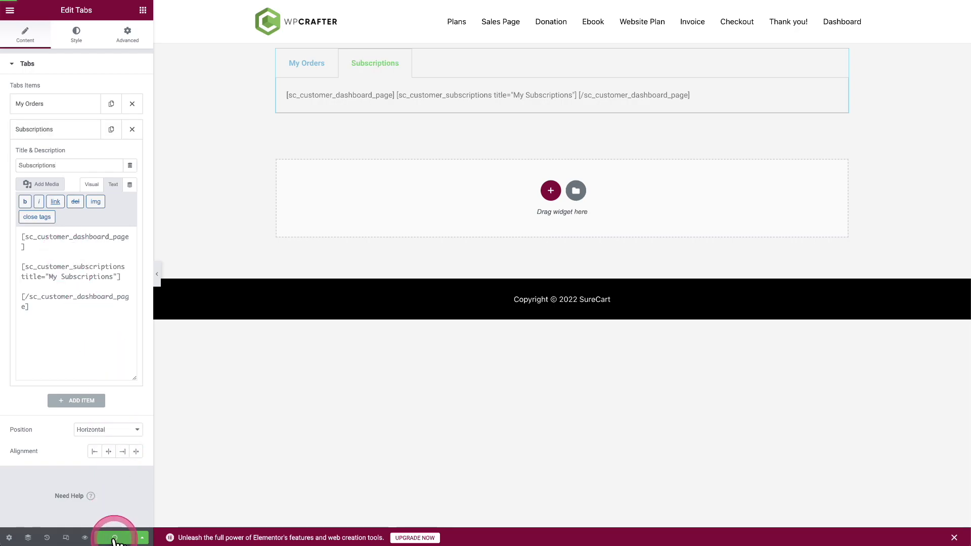
On the live page, try the Subscriptions and My Orders tabs, then open the first Aug 22, 2022 order
left_click(85, 537)
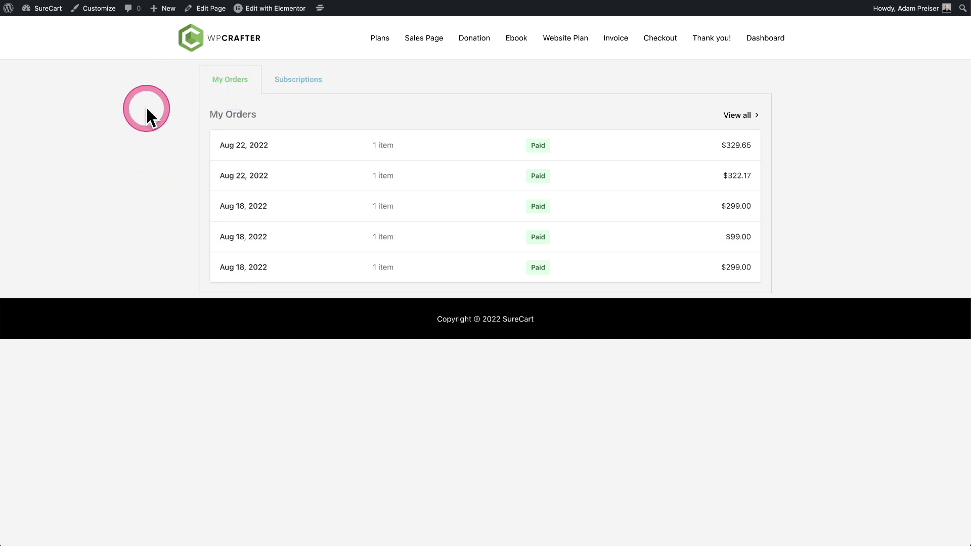
left_click(296, 80)
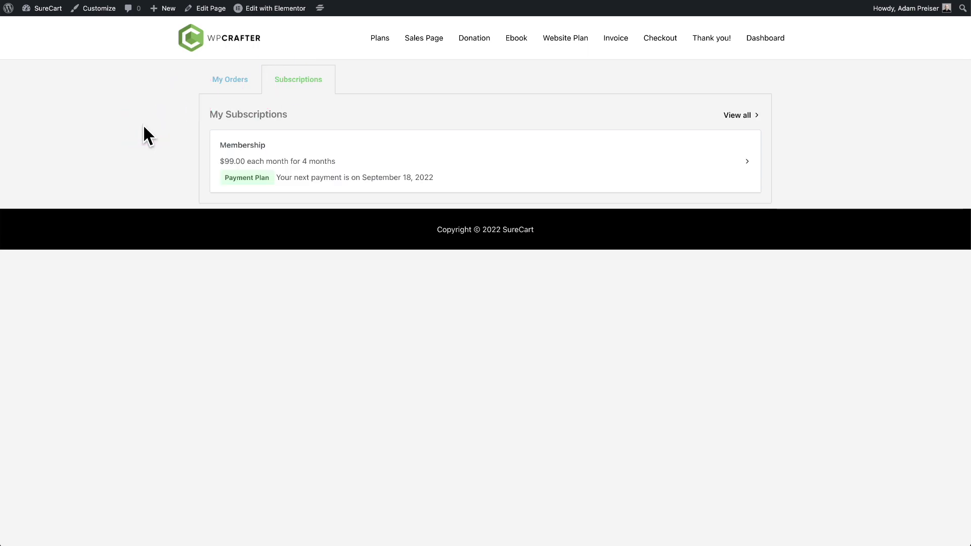
left_click(225, 84)
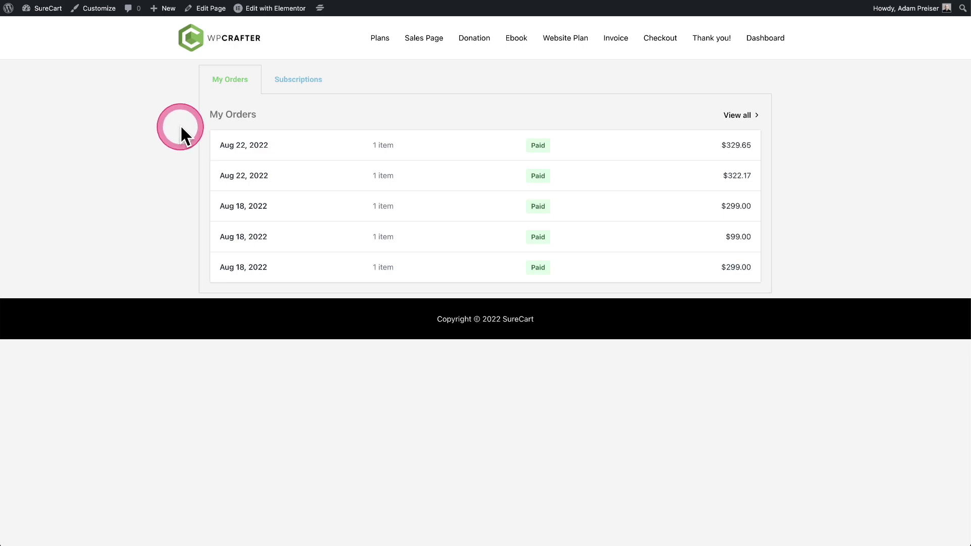
left_click(346, 152)
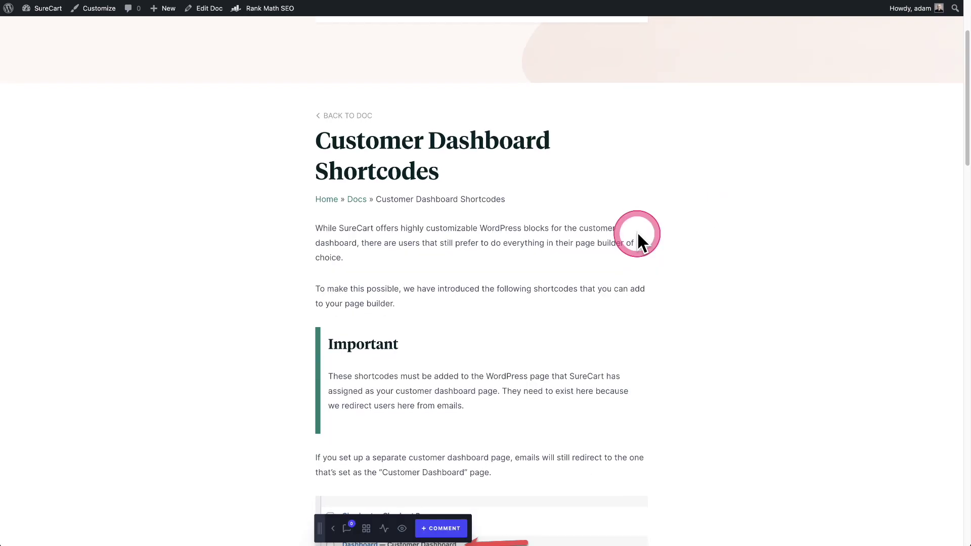
In the Order Confirmation Shortcodes example, highlight the inbox message and Go To Dashboard lines
scroll(637, 231, "down", 12)
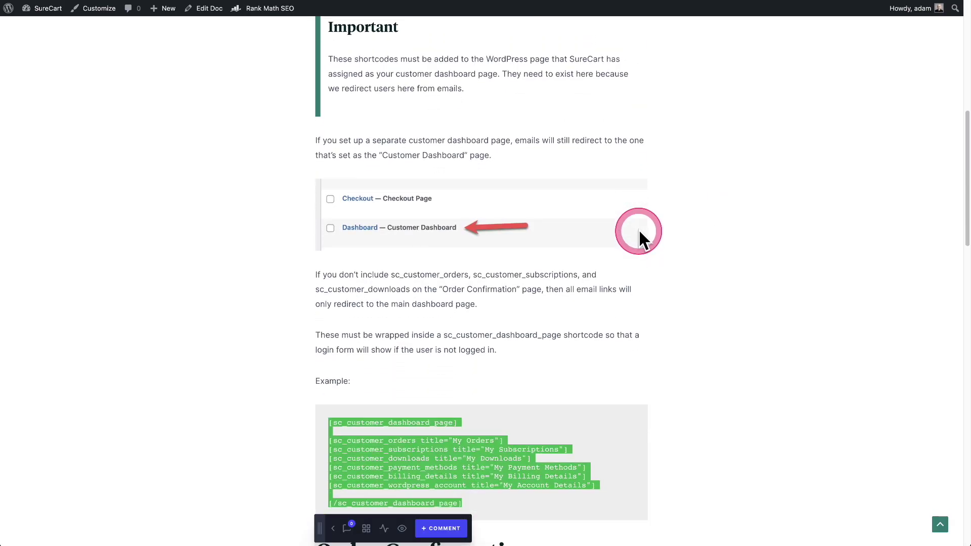
left_click(581, 250)
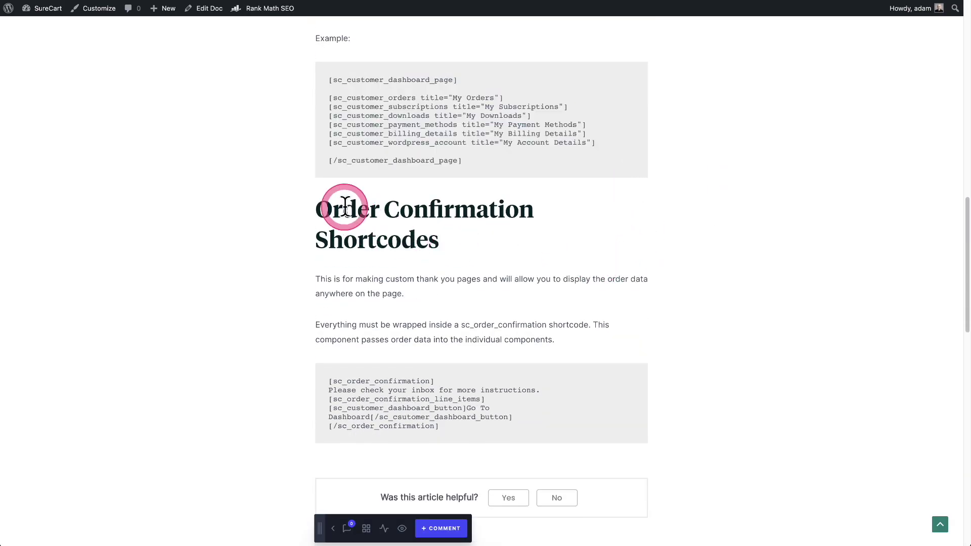
left_click_drag(325, 203, 453, 238)
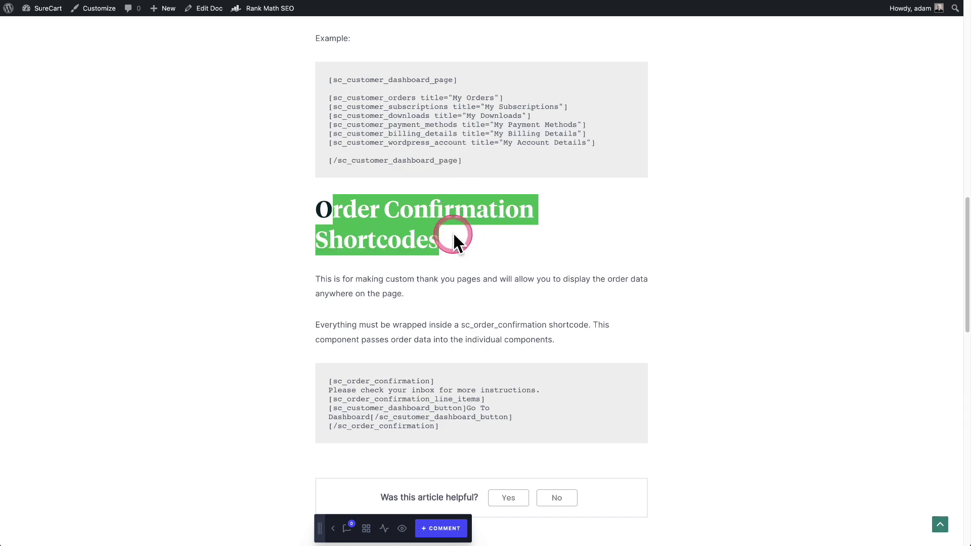
left_click(515, 232)
scroll(514, 232, "down", 1)
scroll(516, 240, "down", 5)
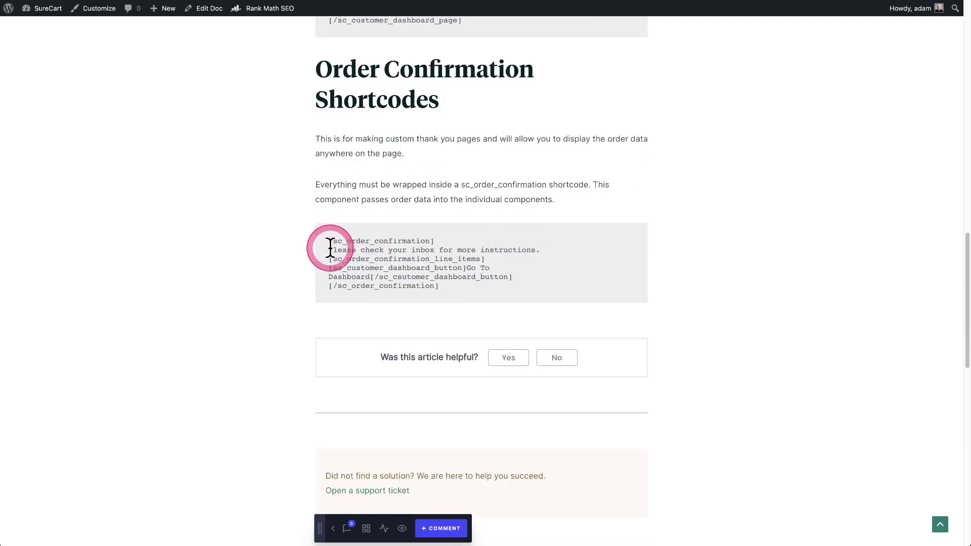
left_click_drag(329, 249, 544, 252)
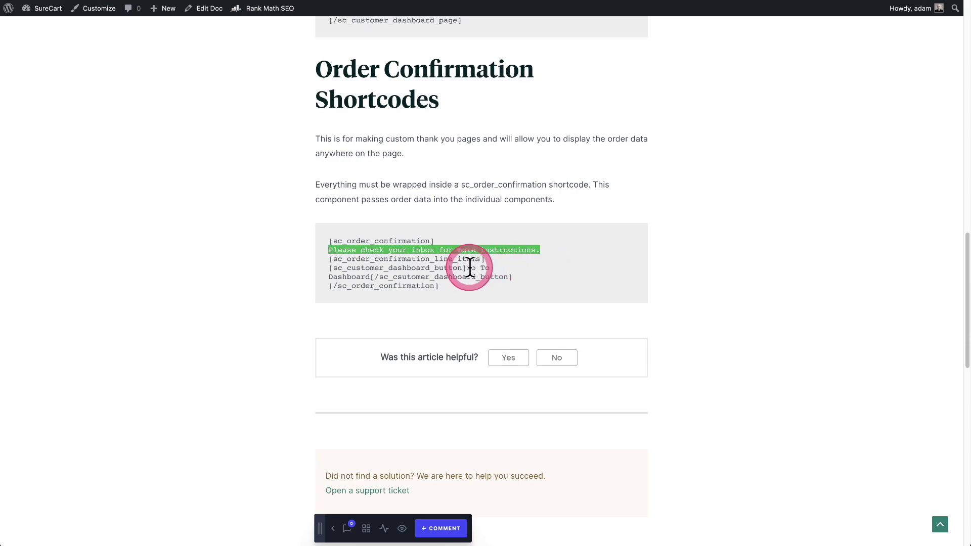
left_click_drag(466, 268, 371, 277)
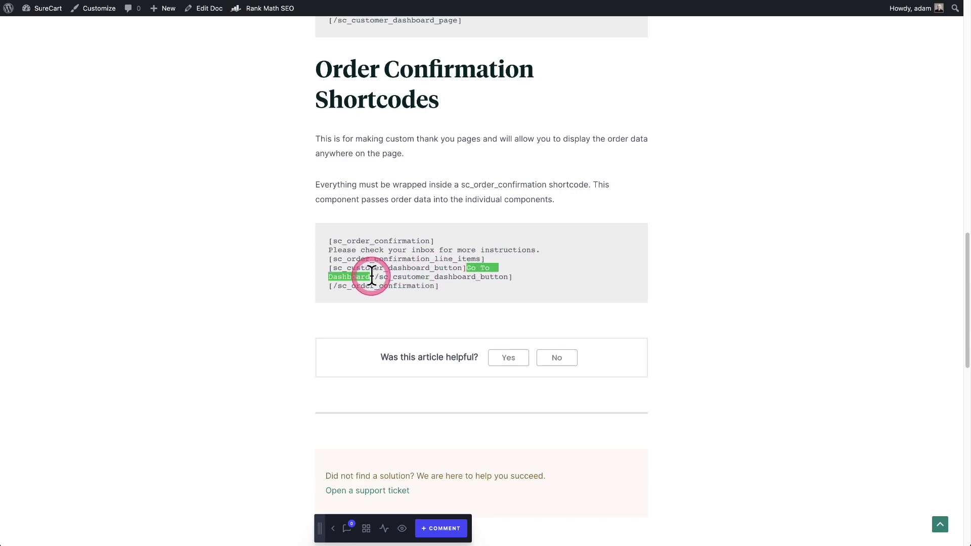
left_click_drag(333, 250, 374, 277)
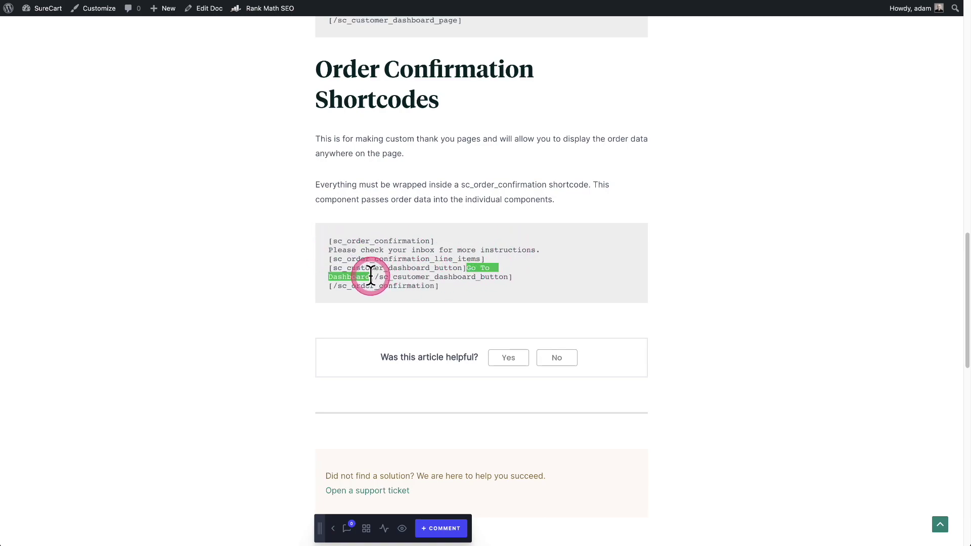